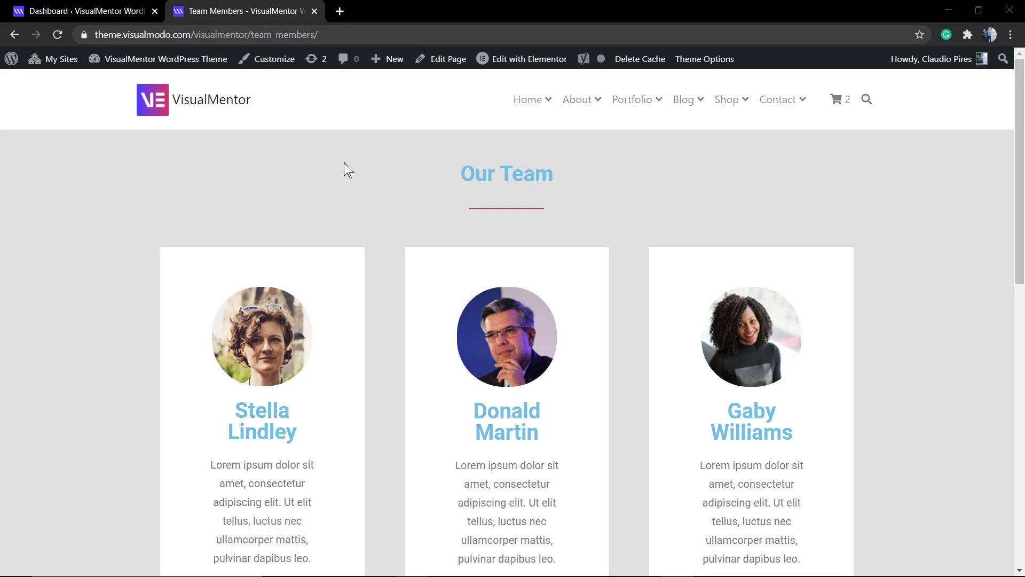
From the dashboard, create a new page titled 'Social Icons Widget'.
scroll(380, 190, "down", 6)
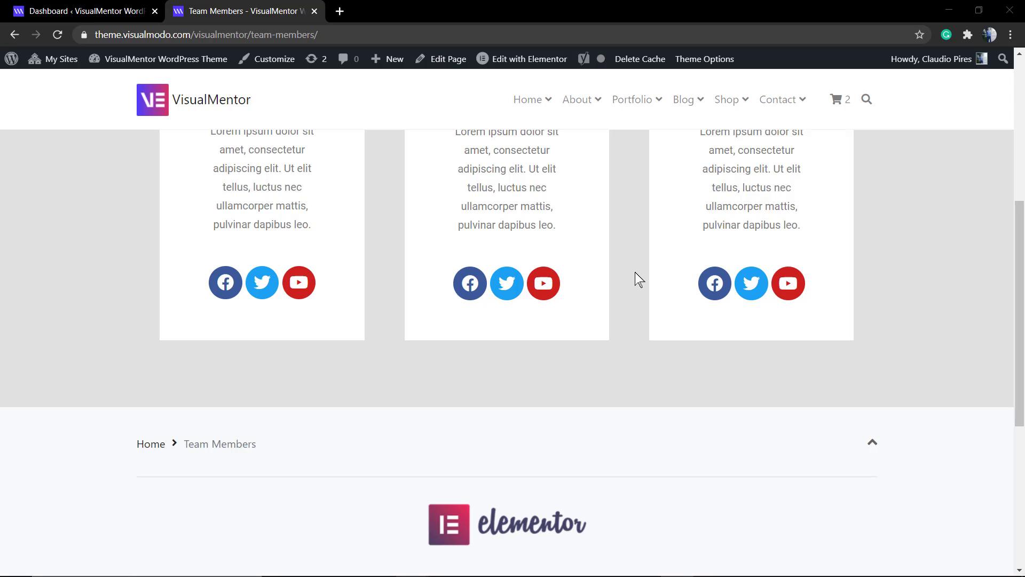
scroll(635, 275, "down", 2)
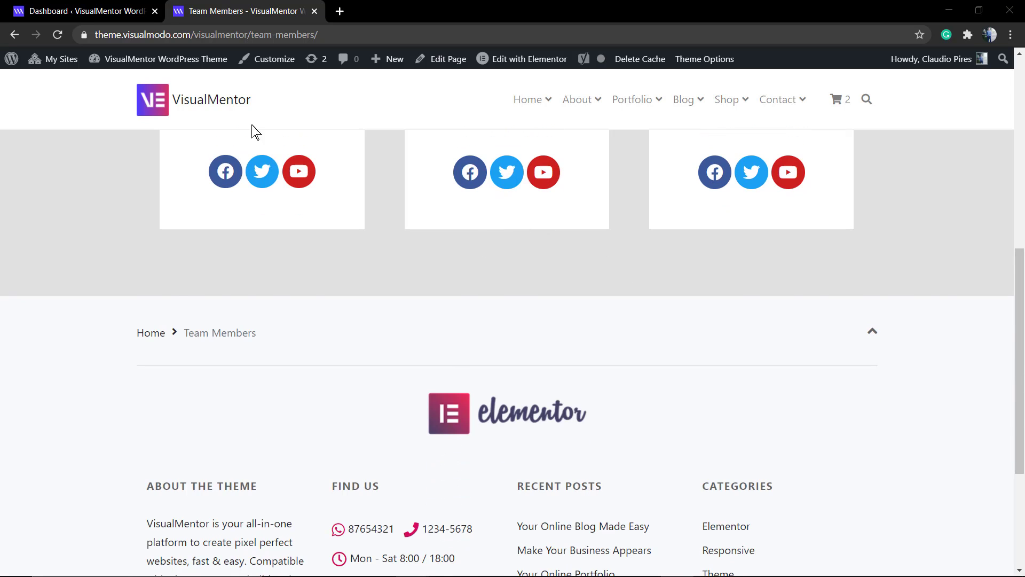
left_click(101, 9)
mouse_move(47, 241)
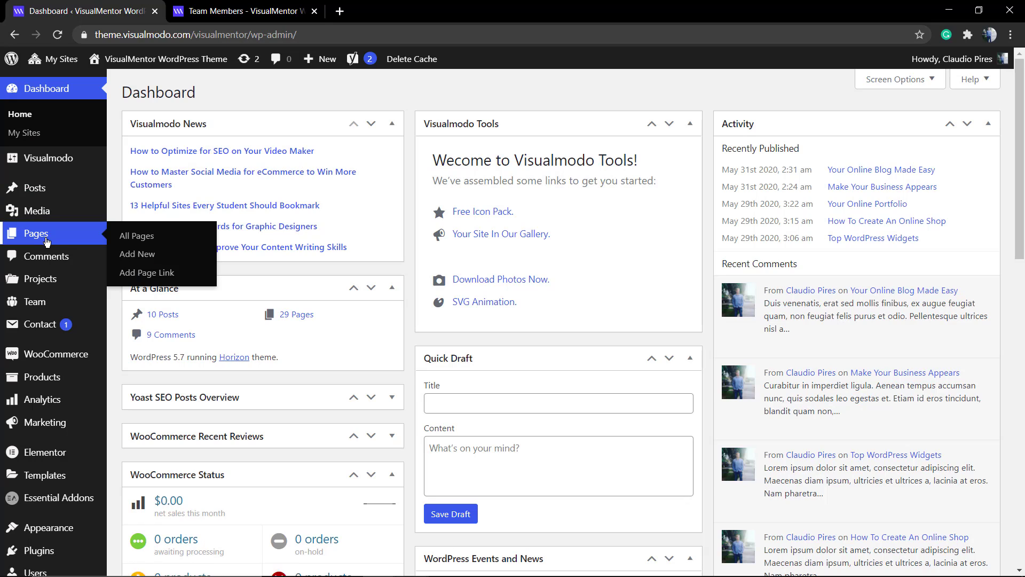
left_click(152, 261)
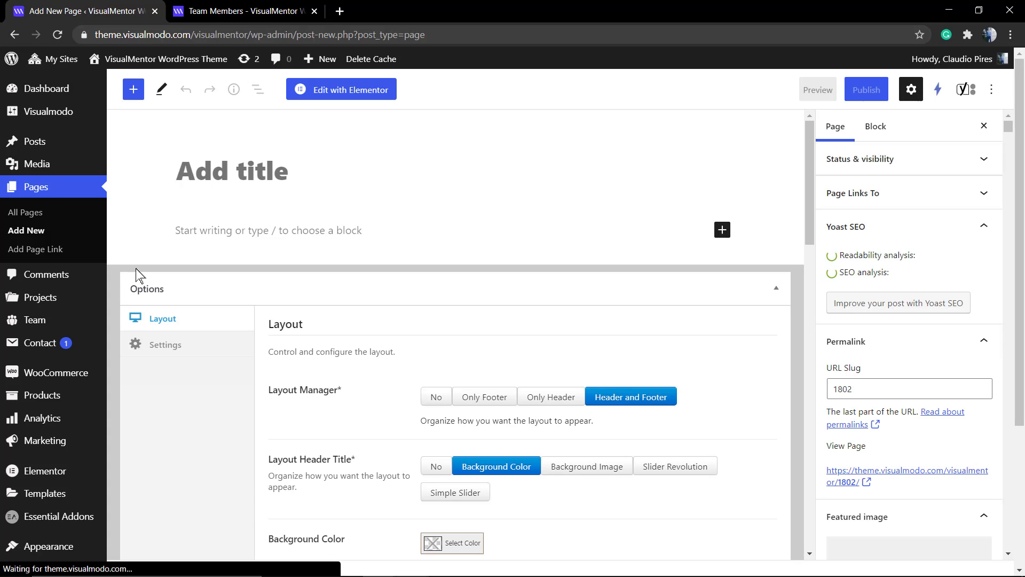
type("Soci")
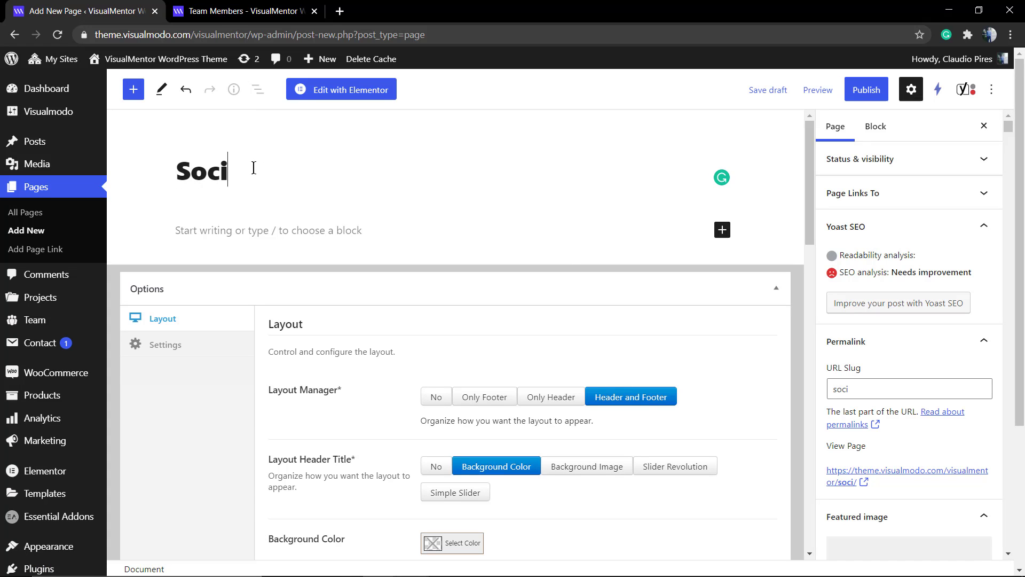
type("al Icons Widget")
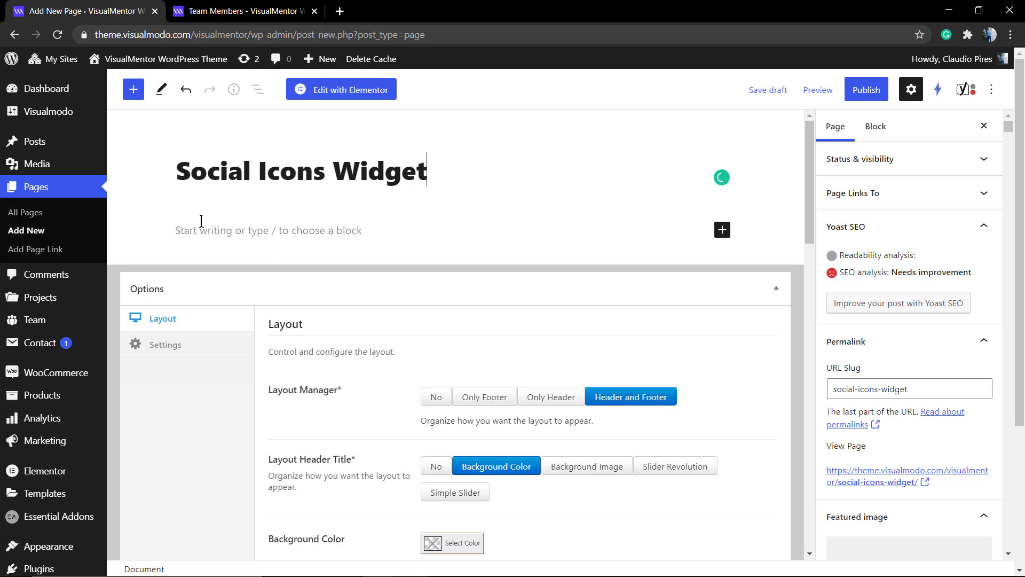
Open the page in Elementor and add a two-column section.
left_click(342, 95)
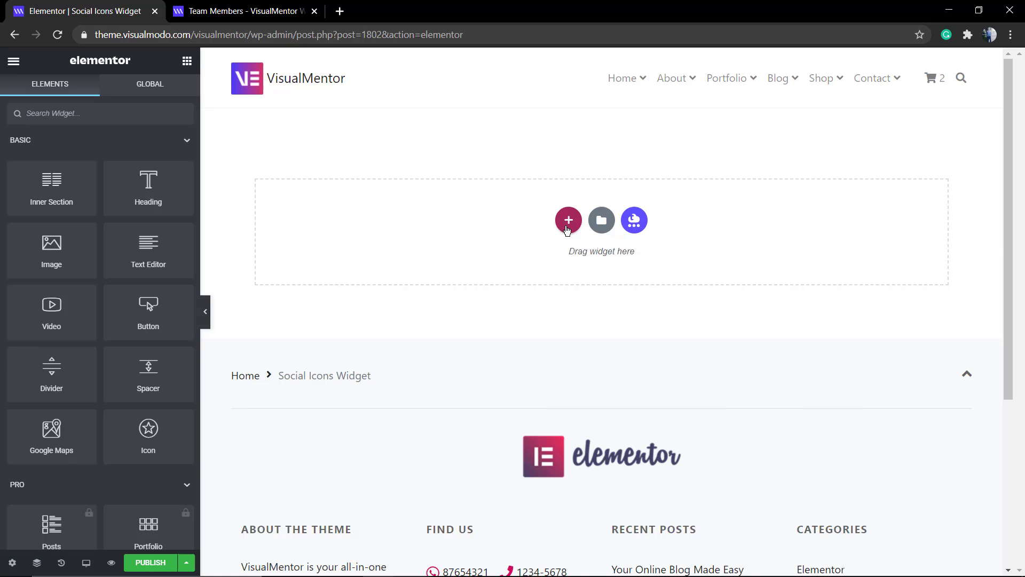
left_click(568, 230)
left_click(495, 253)
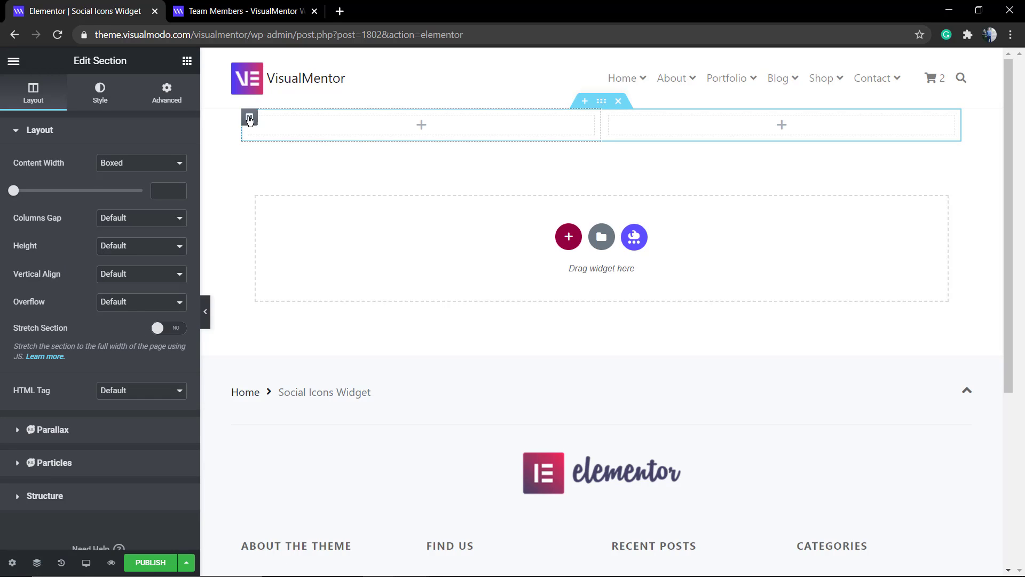
Raise the section's linked padding to 30 px on all sides.
left_click(167, 93)
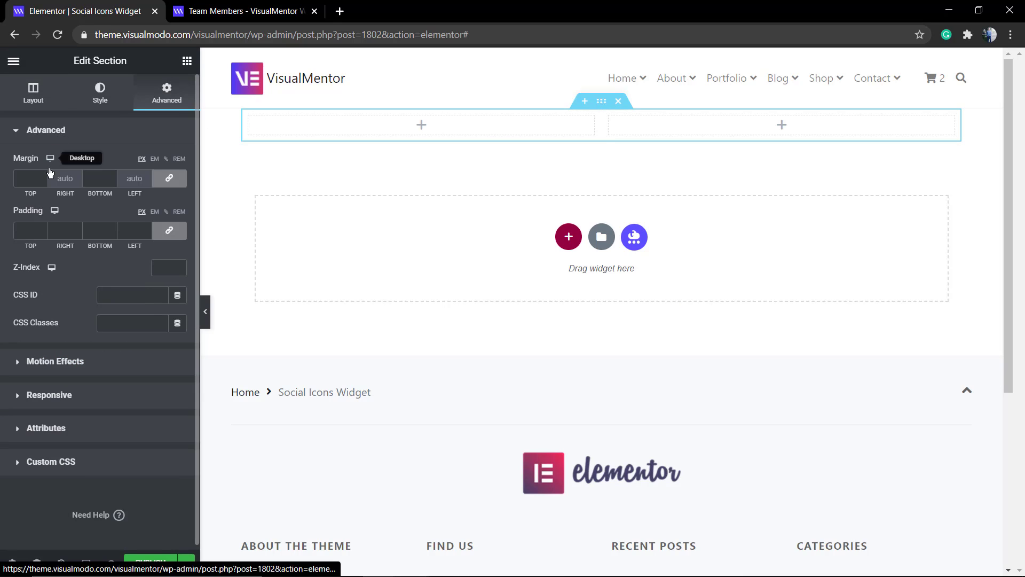
left_click(42, 227)
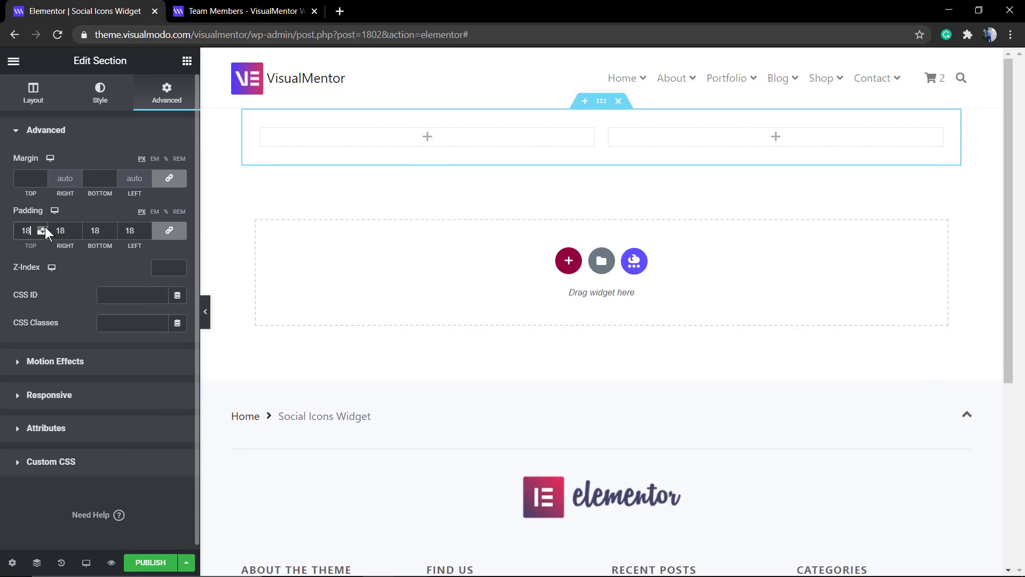
left_click(43, 228)
left_click(44, 226)
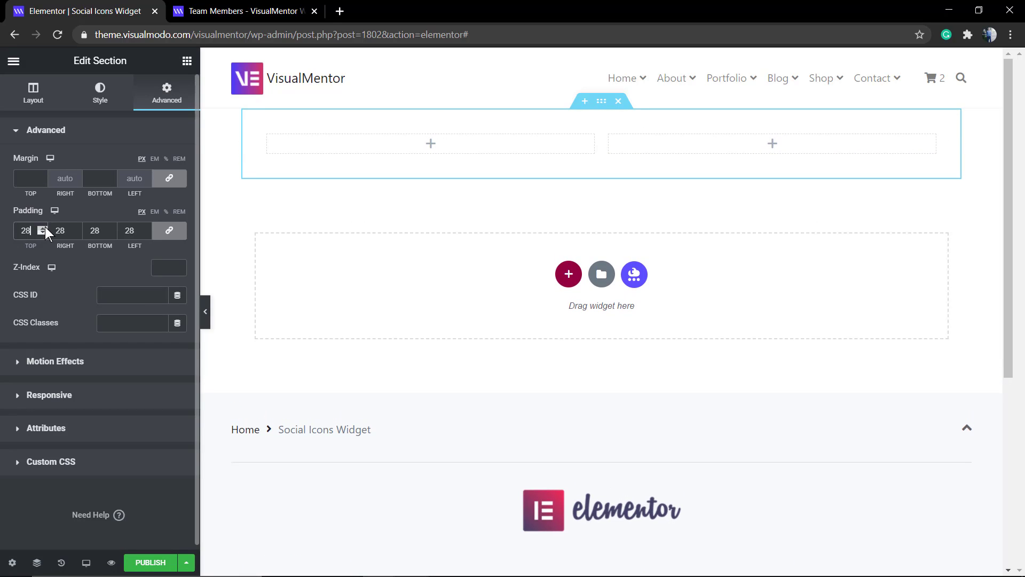
left_click(45, 227)
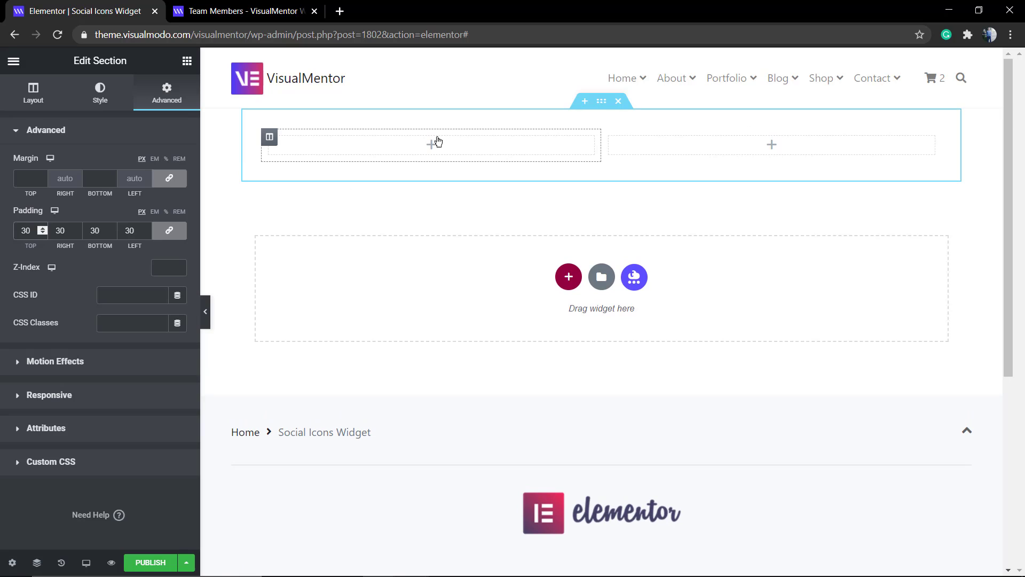
left_click(433, 146)
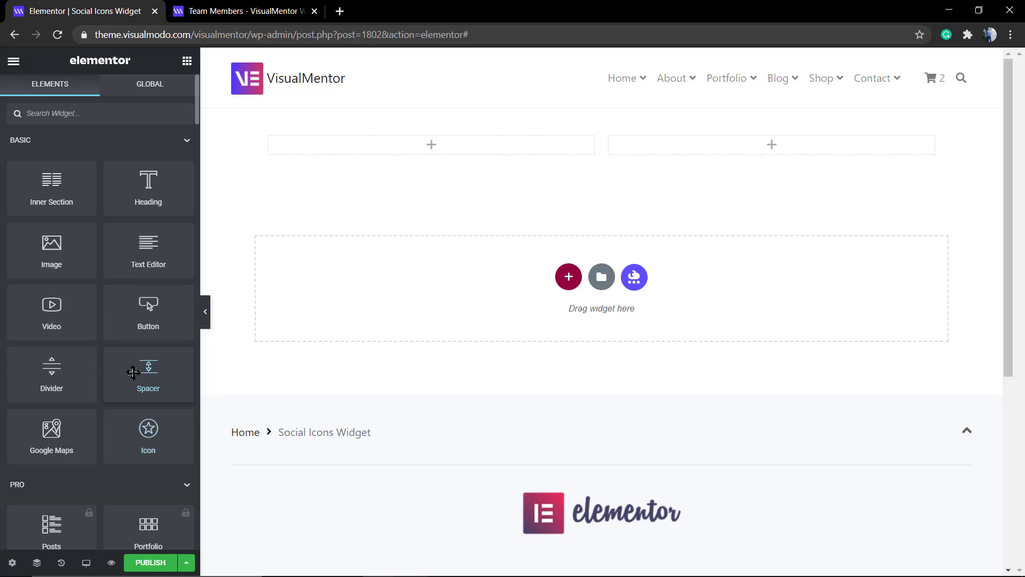
Search the elements for 'soc' and drop a Social Icons widget into the left column.
scroll(130, 367, "down", 3)
scroll(130, 353, "up", 3)
type("social")
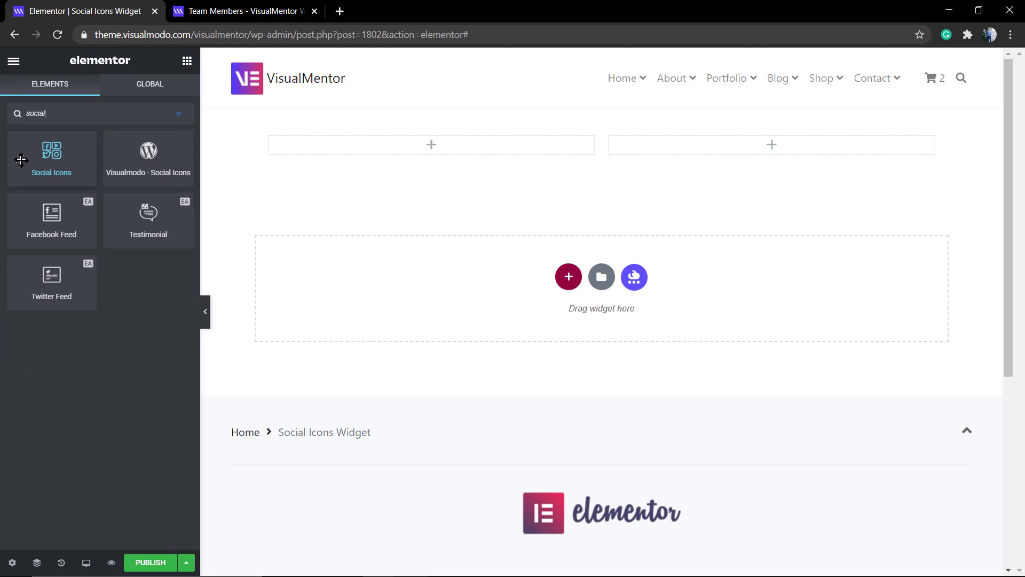
left_click_drag(22, 160, 668, 130)
left_click_drag(343, 145, 354, 147)
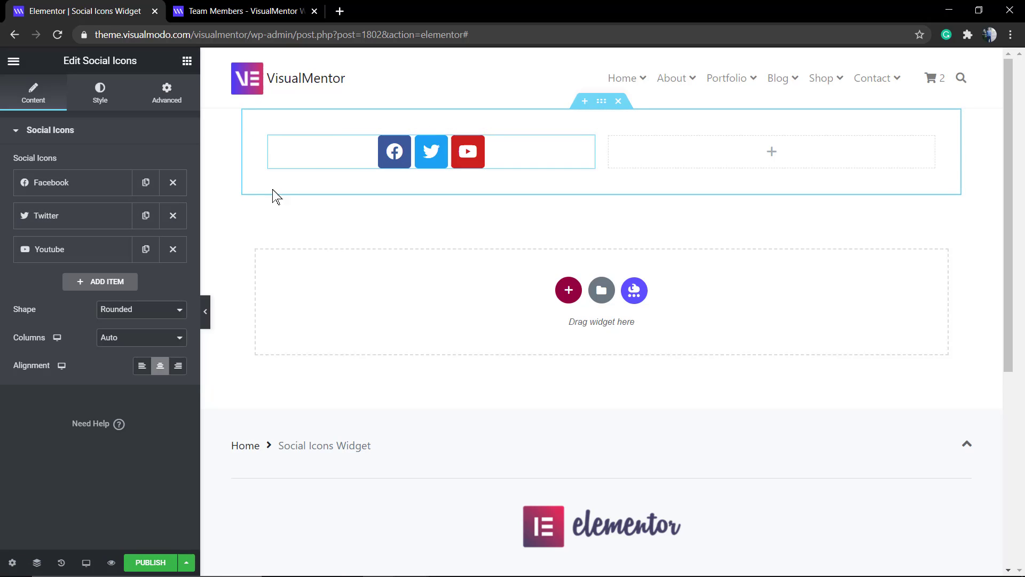
Add icon items, delete the duplicate WordPress item, and change the remaining one to Behance.
left_click(84, 283)
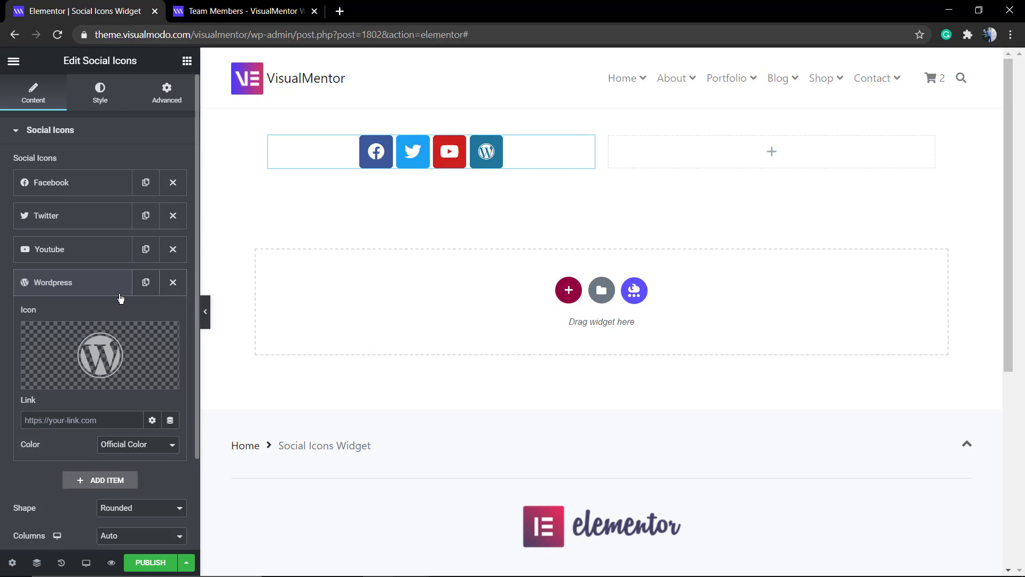
scroll(117, 321, "down", 2)
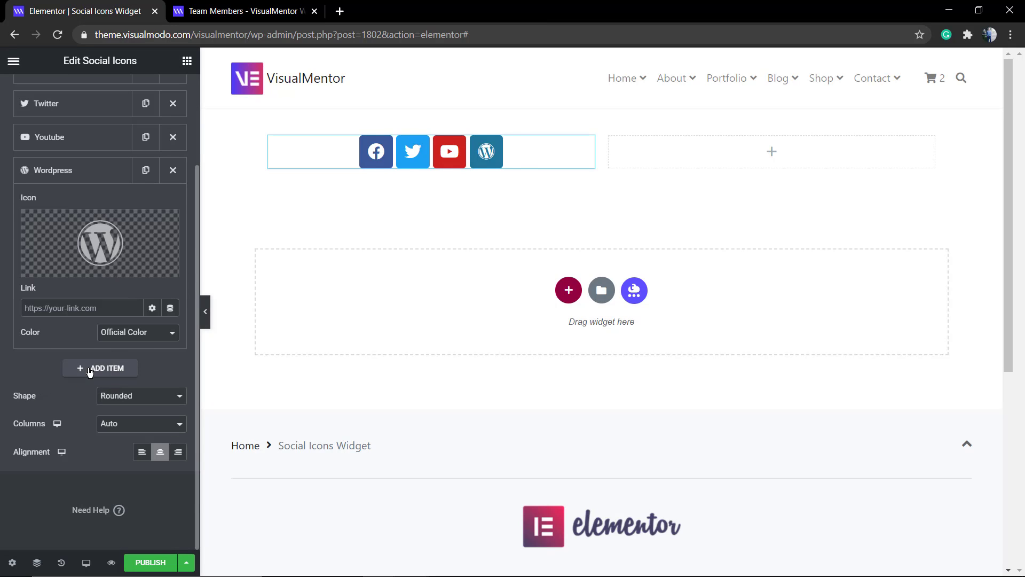
left_click(91, 367)
mouse_move(87, 277)
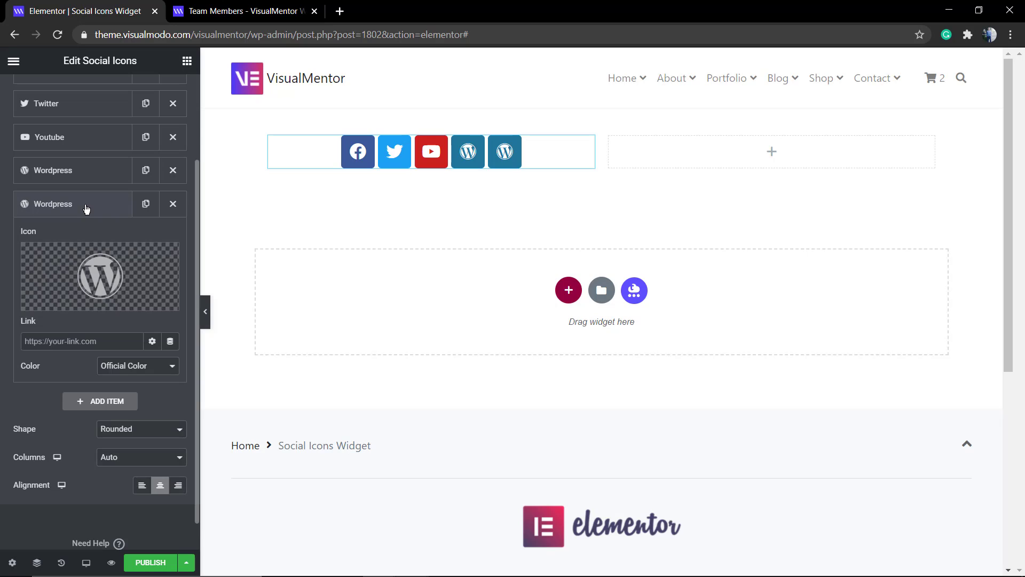
scroll(97, 276, "up", 2)
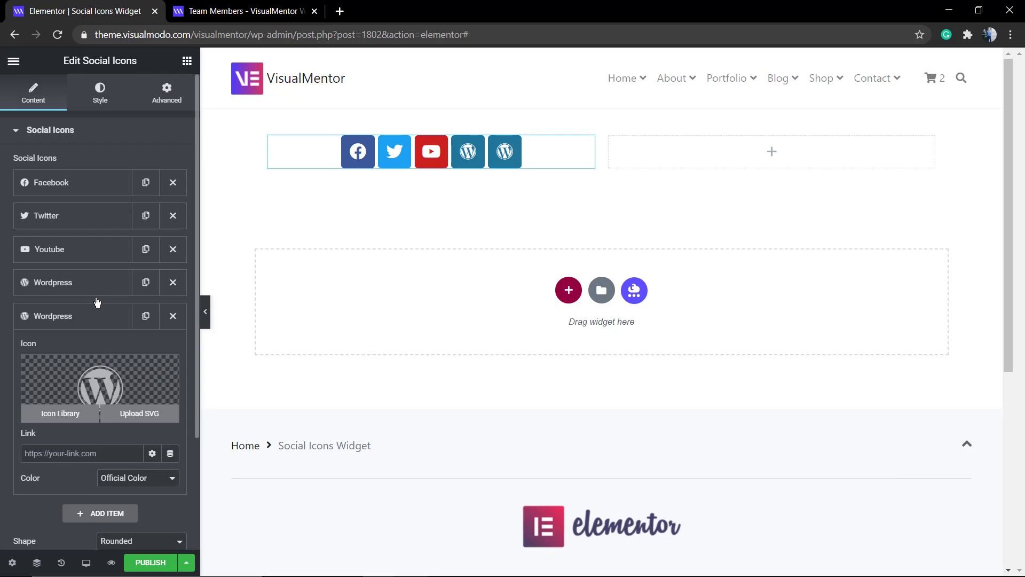
left_click(173, 319)
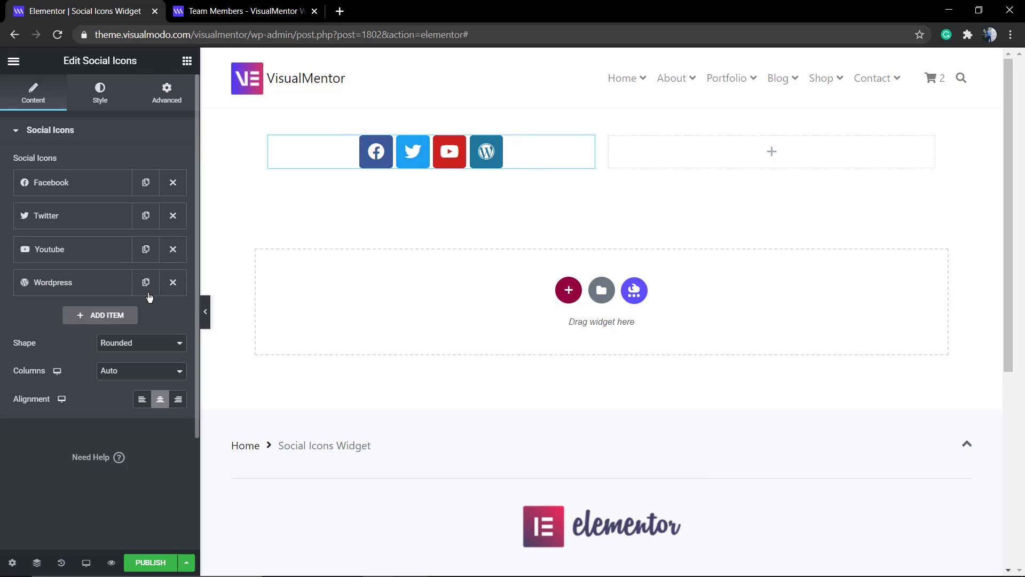
left_click(127, 287)
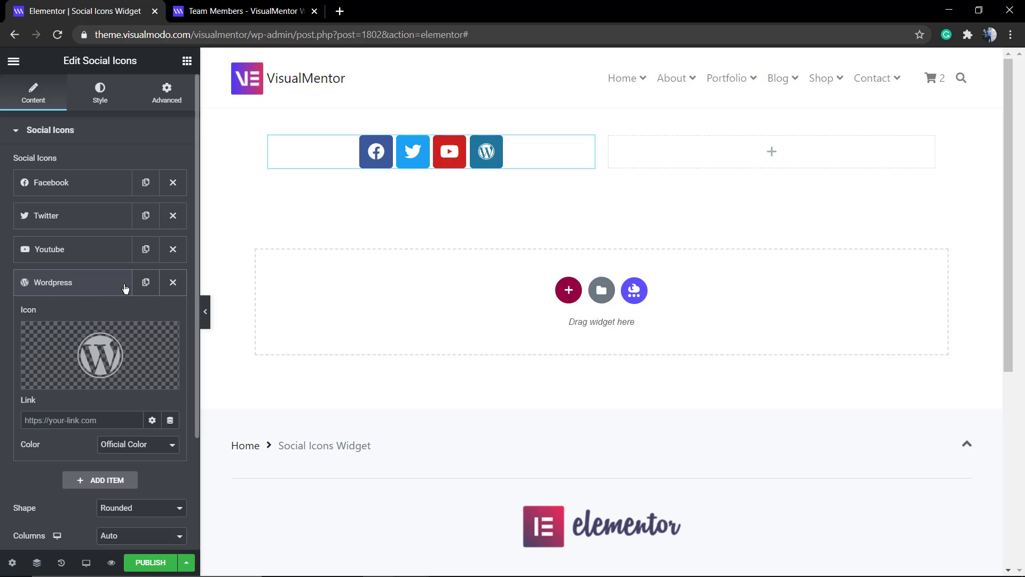
left_click(99, 350)
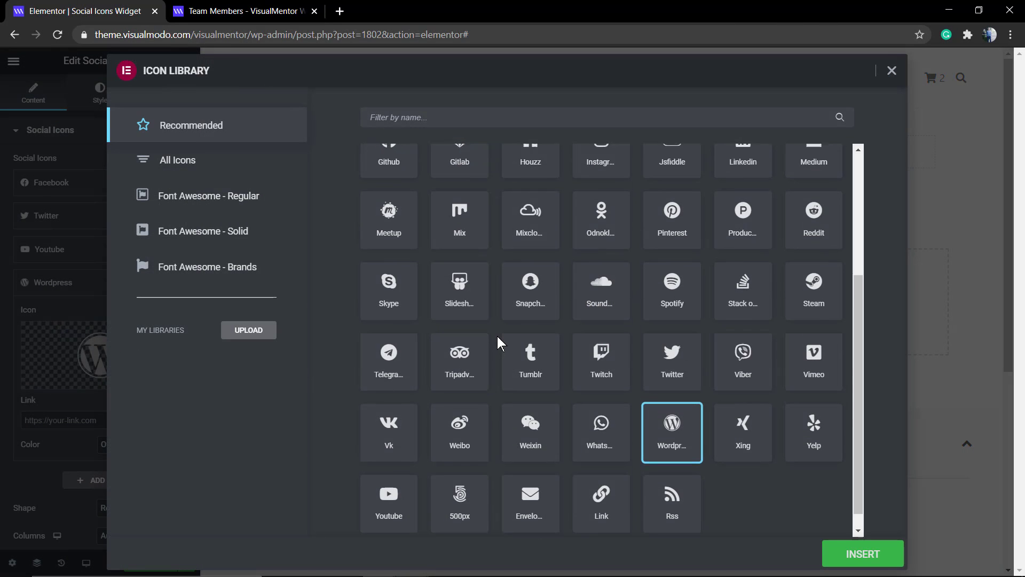
scroll(492, 347, "up", 4)
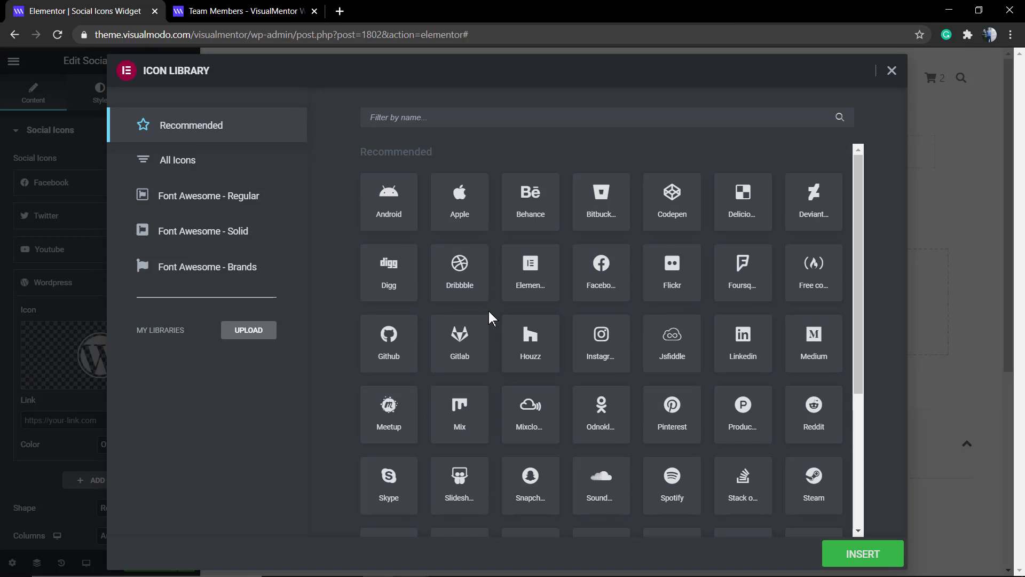
left_click(527, 212)
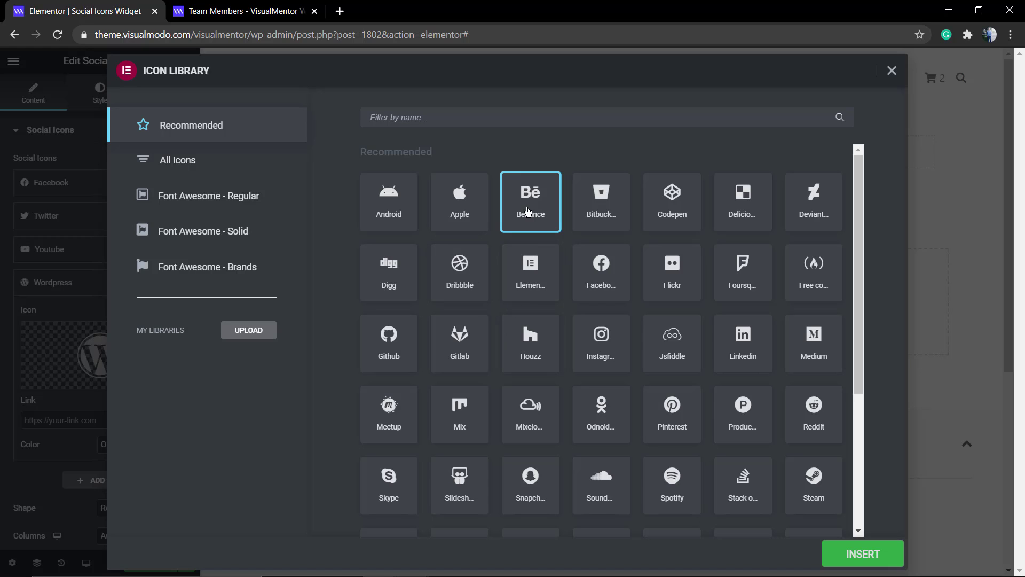
left_click(849, 554)
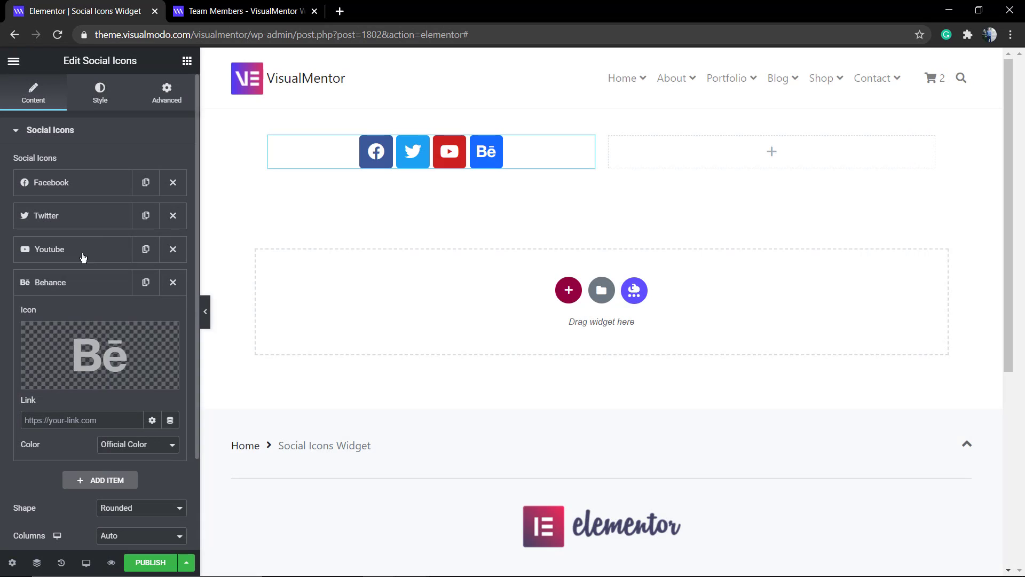
Add a new social icon item using the Pinterest icon.
left_click(105, 481)
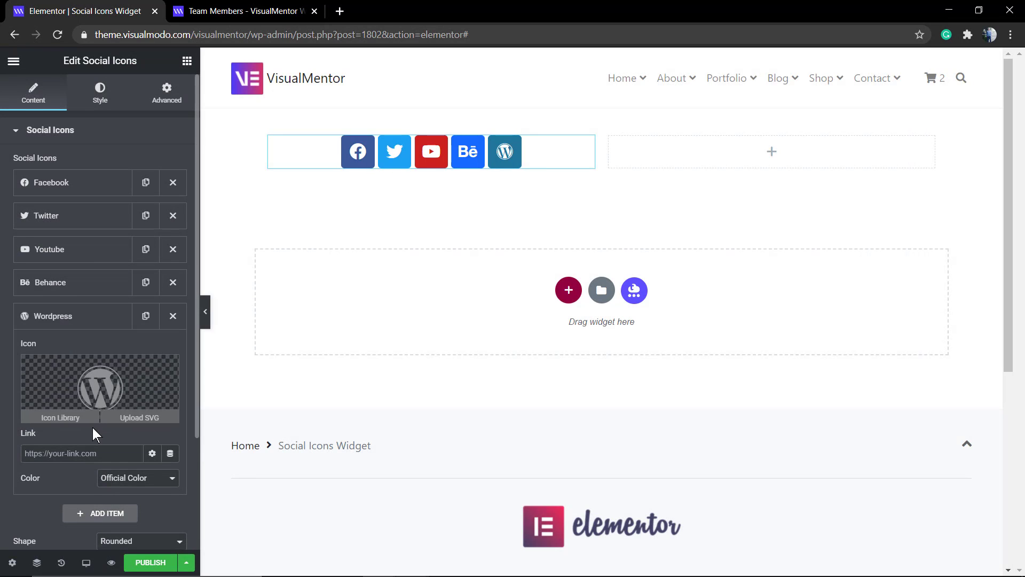
left_click(96, 388)
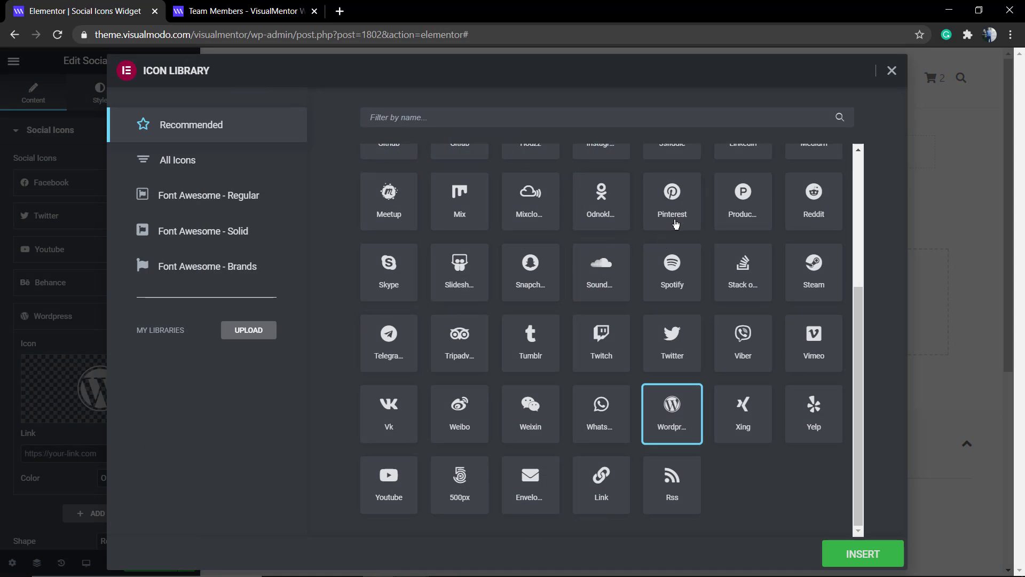
left_click(674, 222)
left_click(852, 555)
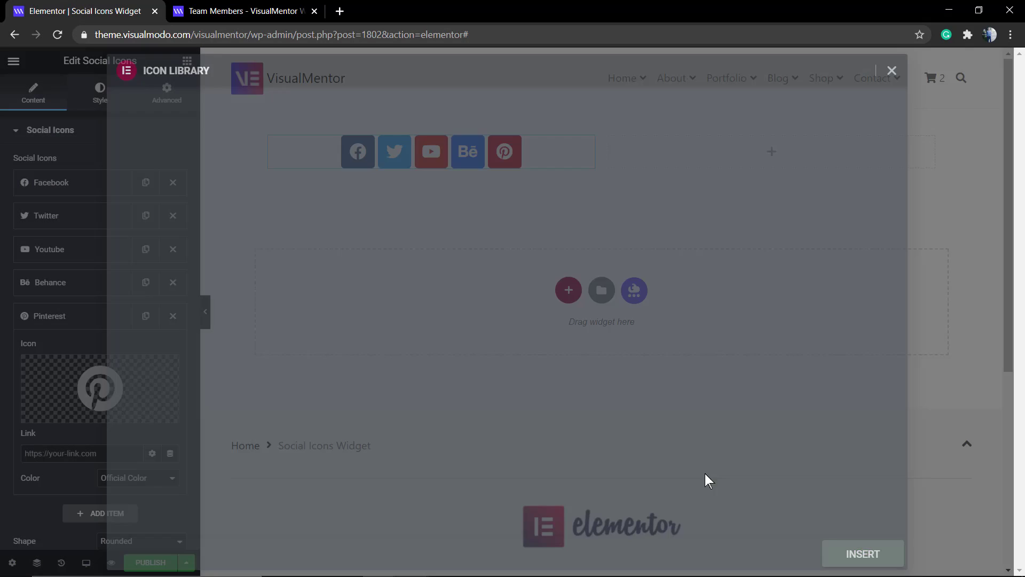
Add one more item using the YouTube icon.
mouse_move(89, 379)
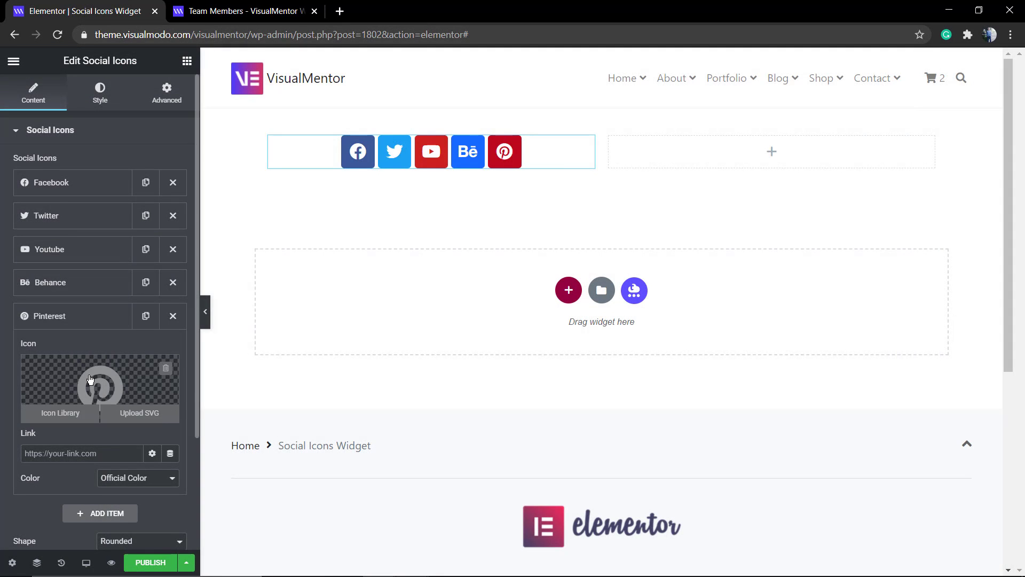
left_click(104, 514)
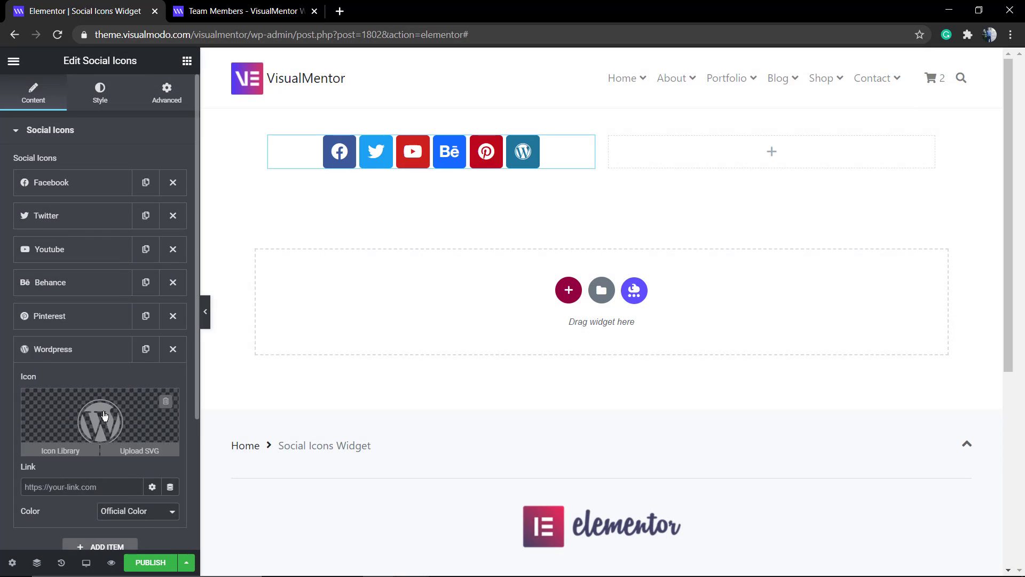
scroll(104, 416, "down", 3)
left_click(89, 315)
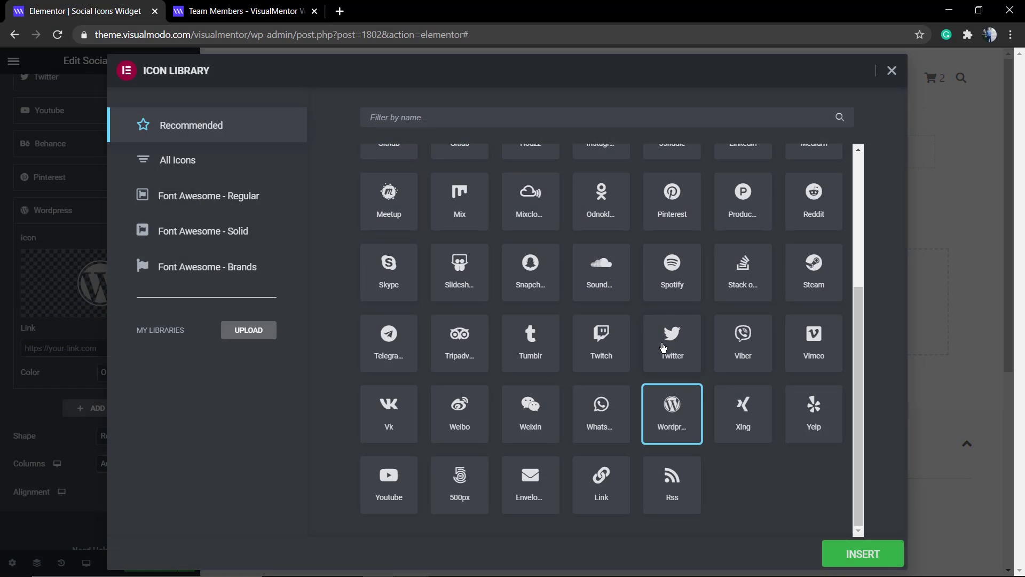
left_click(403, 477)
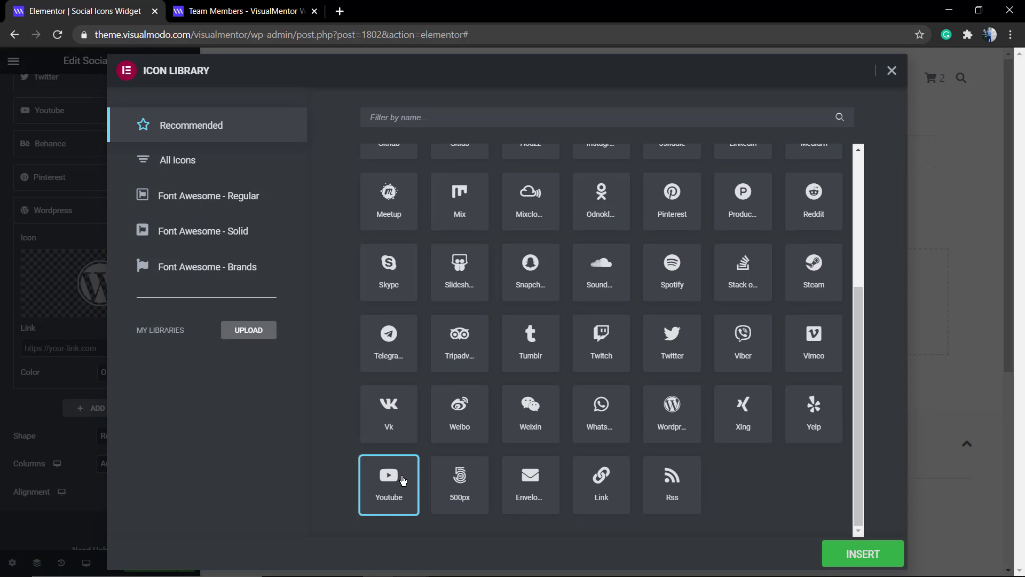
left_click(854, 554)
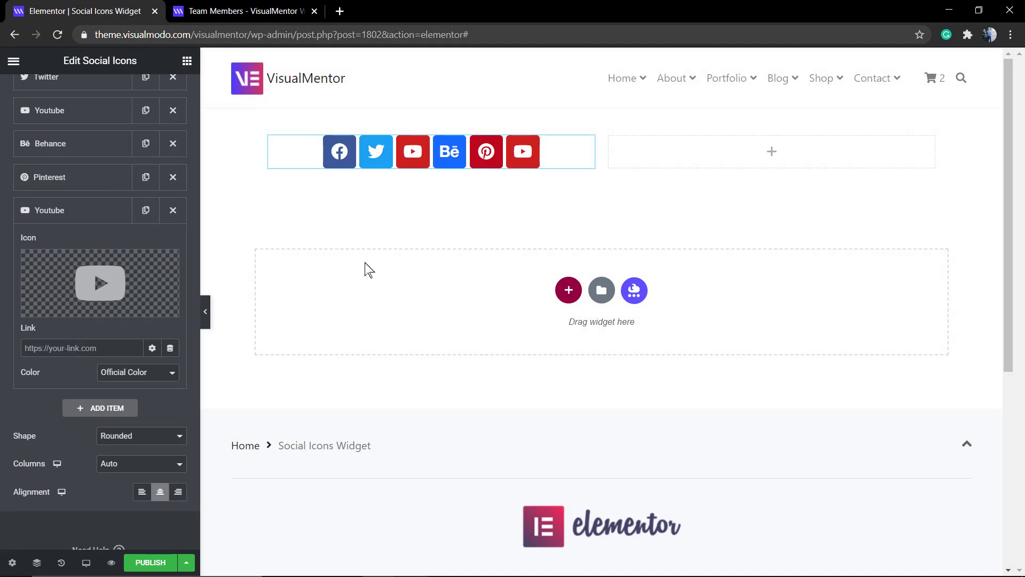
scroll(104, 192, "up", 3)
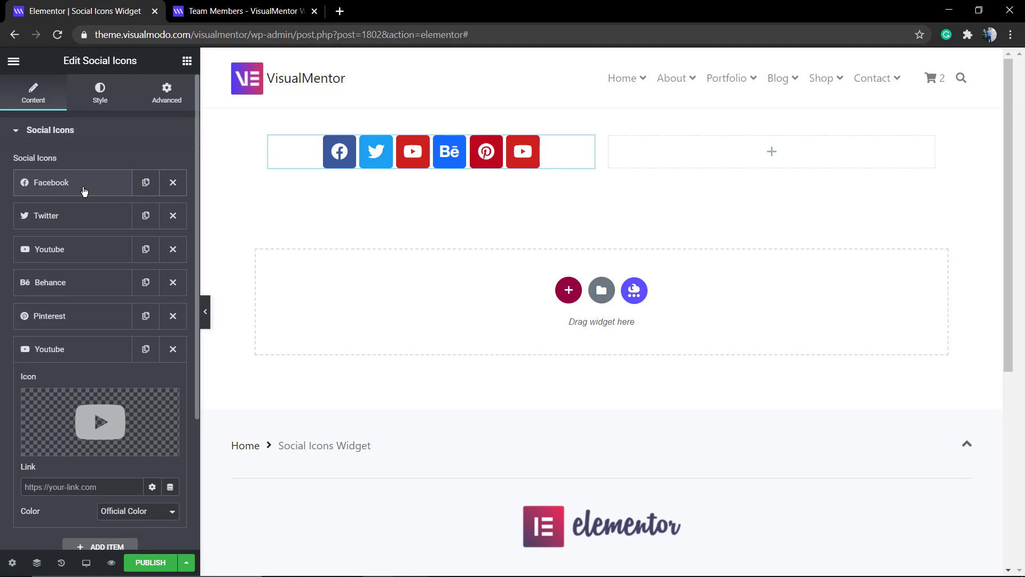
left_click(56, 183)
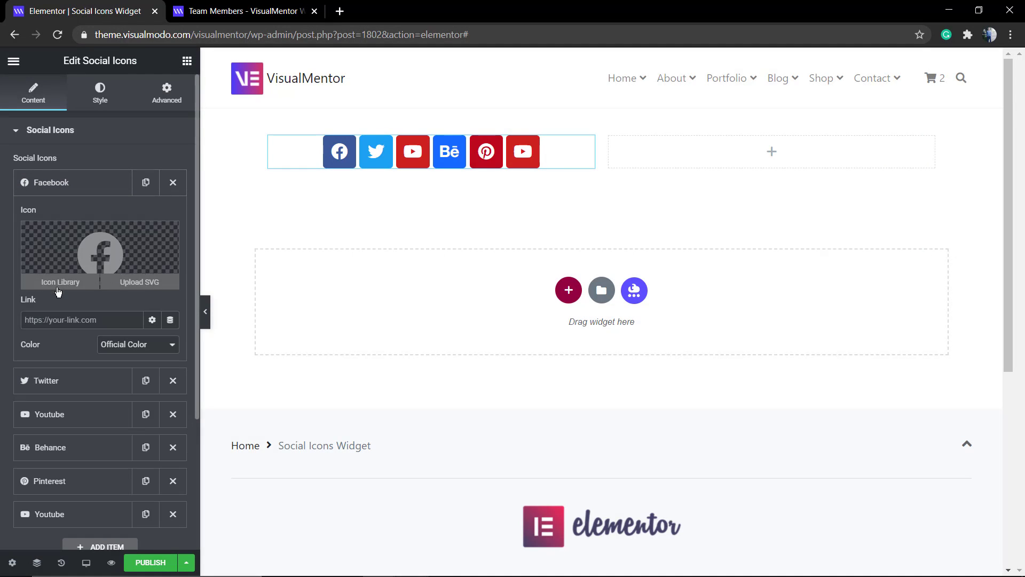
left_click(61, 323)
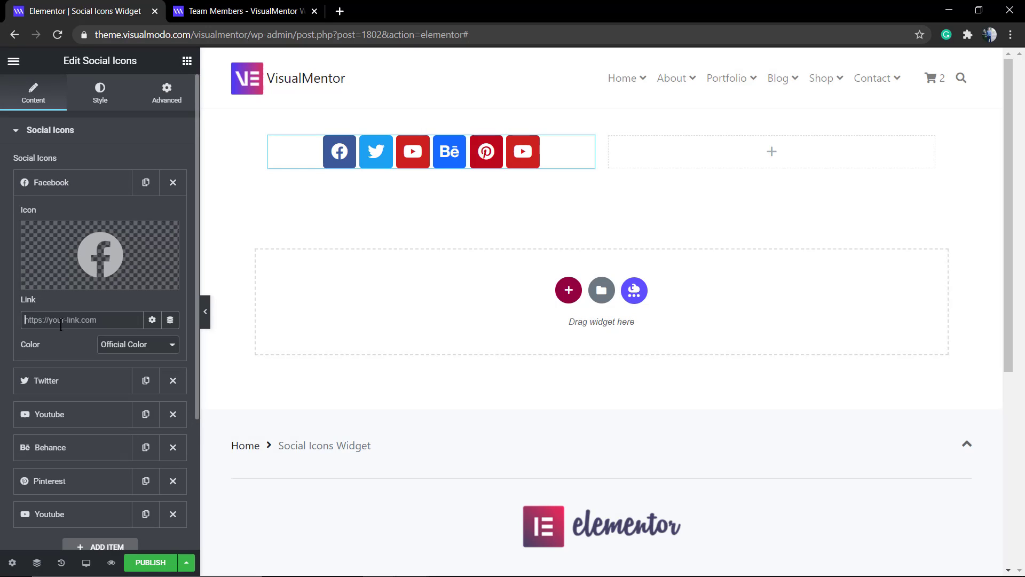
type("https://facebook.com/visualm")
type("odo/")
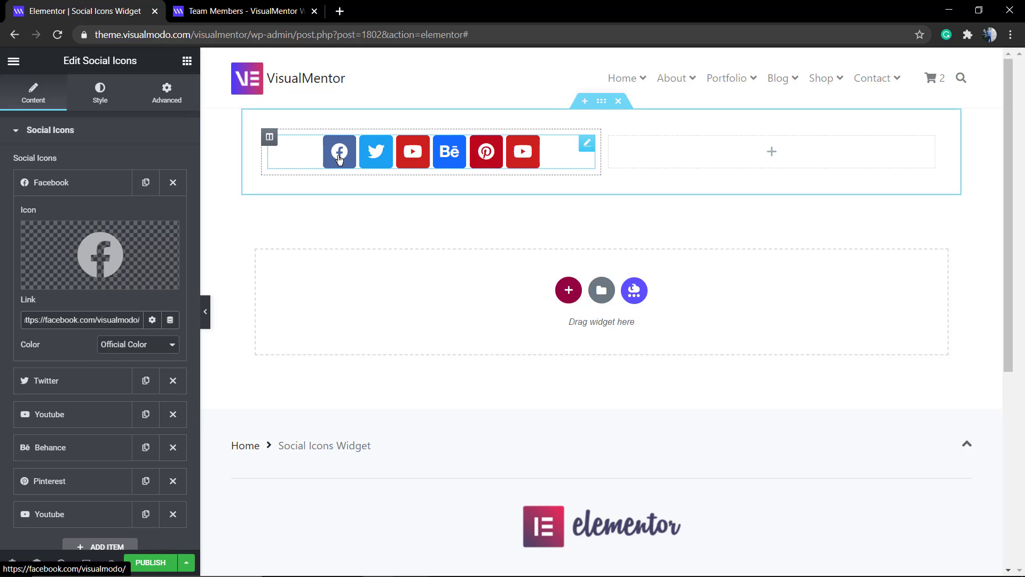
left_click(149, 346)
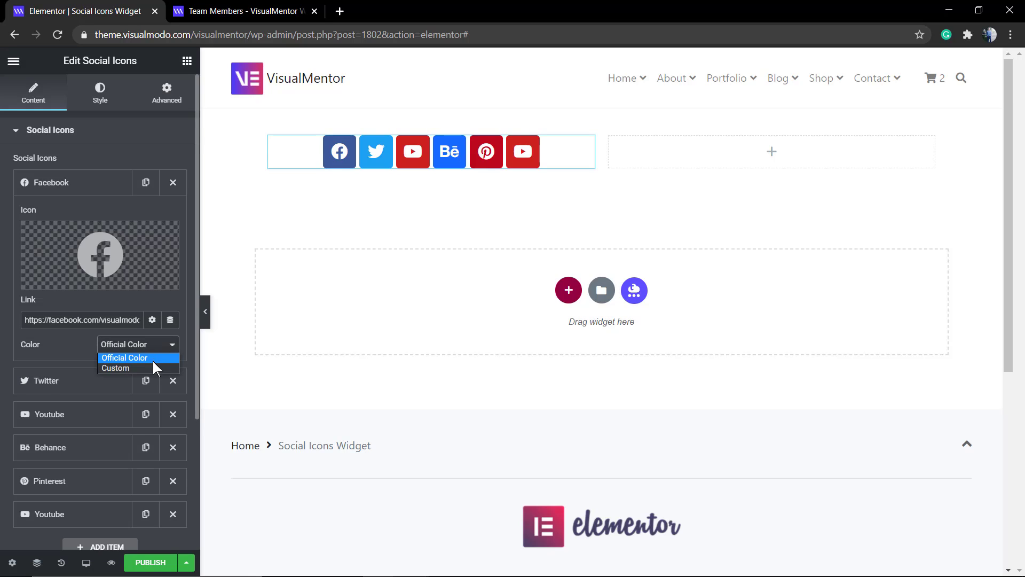
left_click(158, 367)
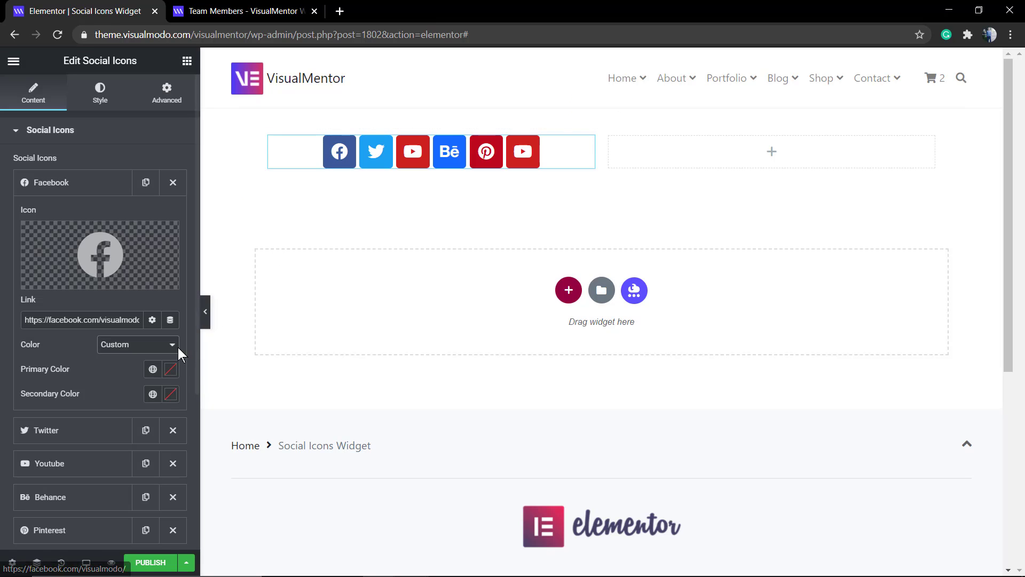
left_click(168, 368)
left_click_drag(160, 241, 93, 298)
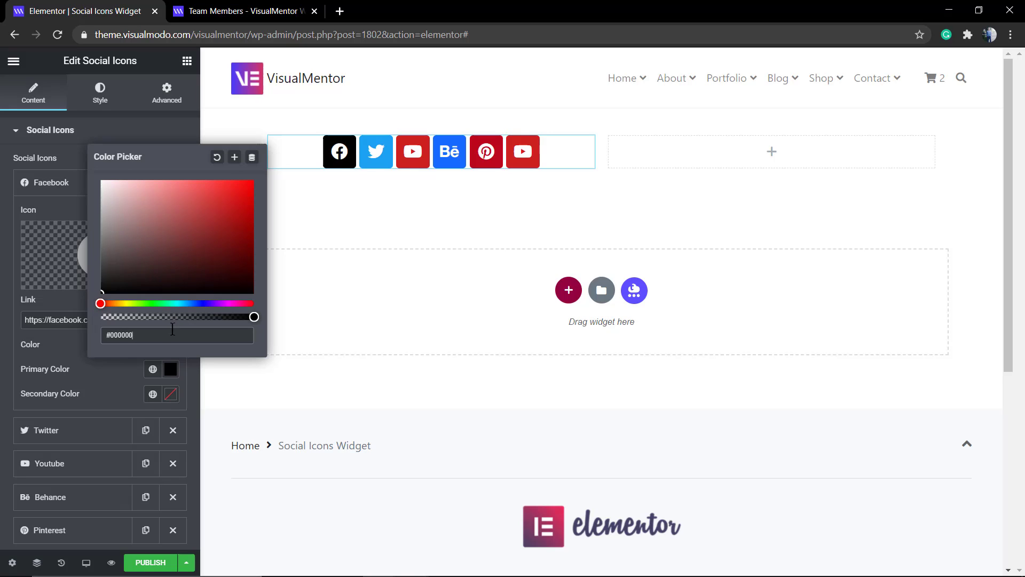
left_click(131, 377)
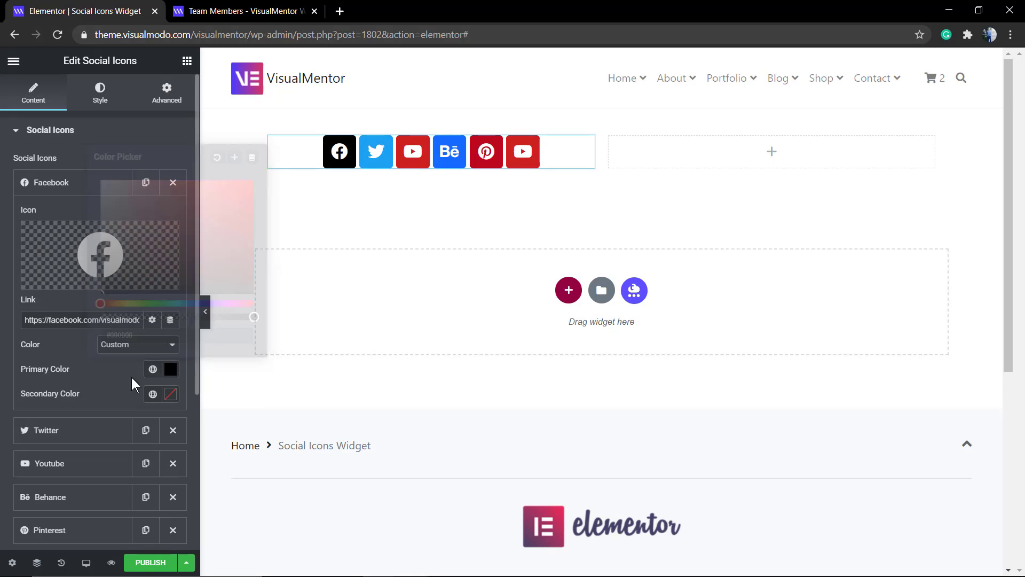
left_click(170, 394)
left_click_drag(208, 331, 99, 203)
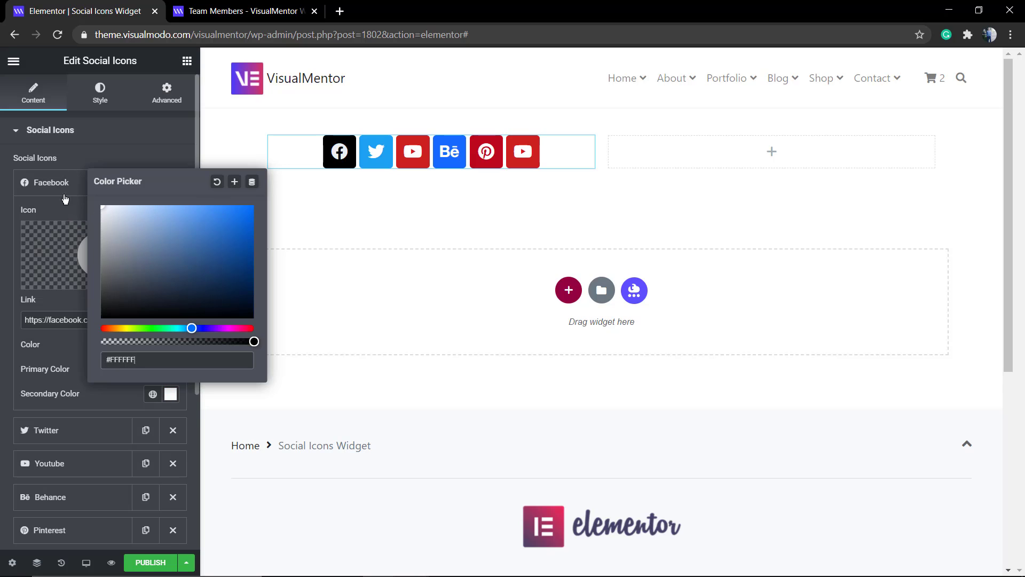
left_click(102, 403)
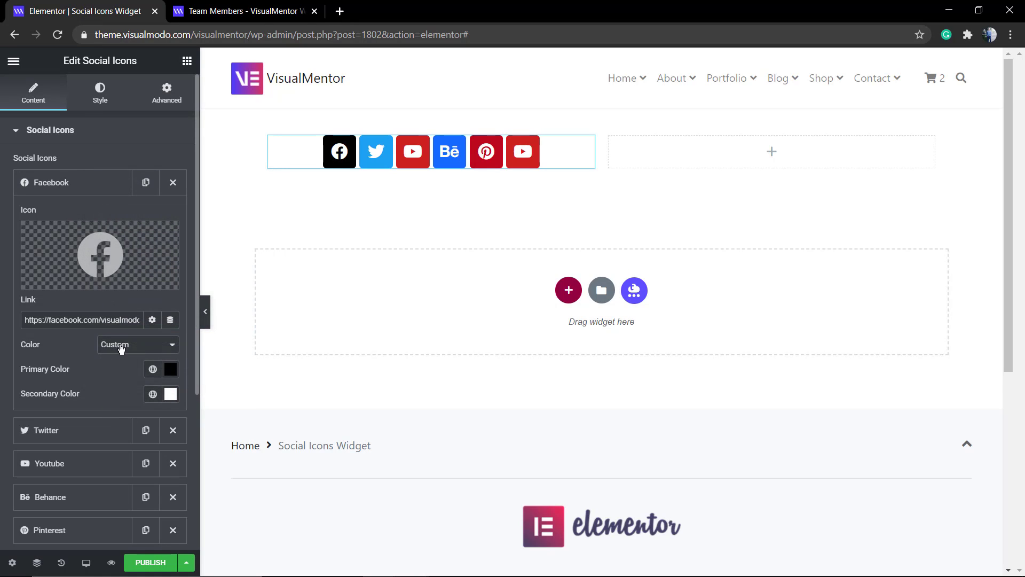
left_click(121, 346)
left_click(127, 357)
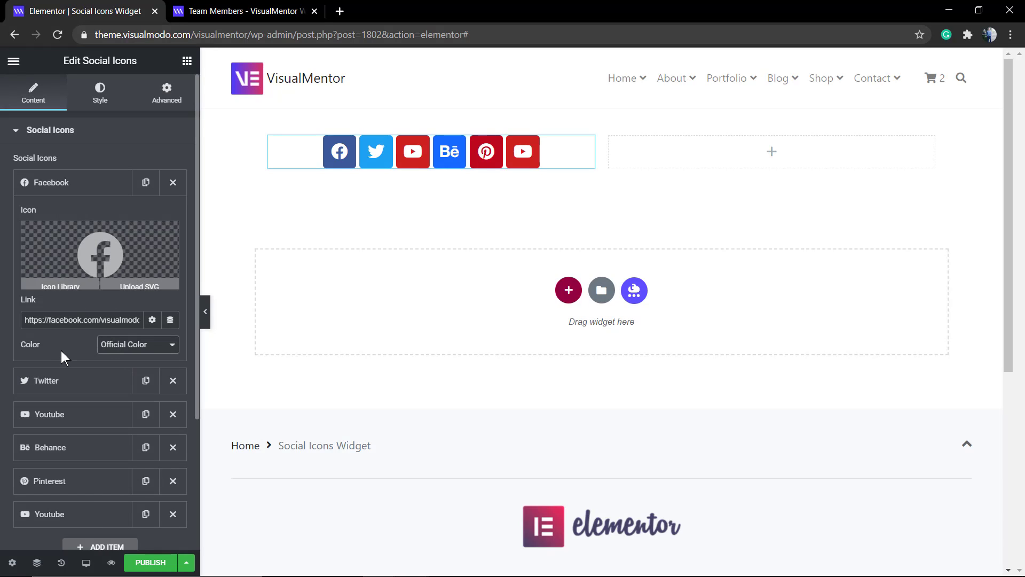
left_click(64, 380)
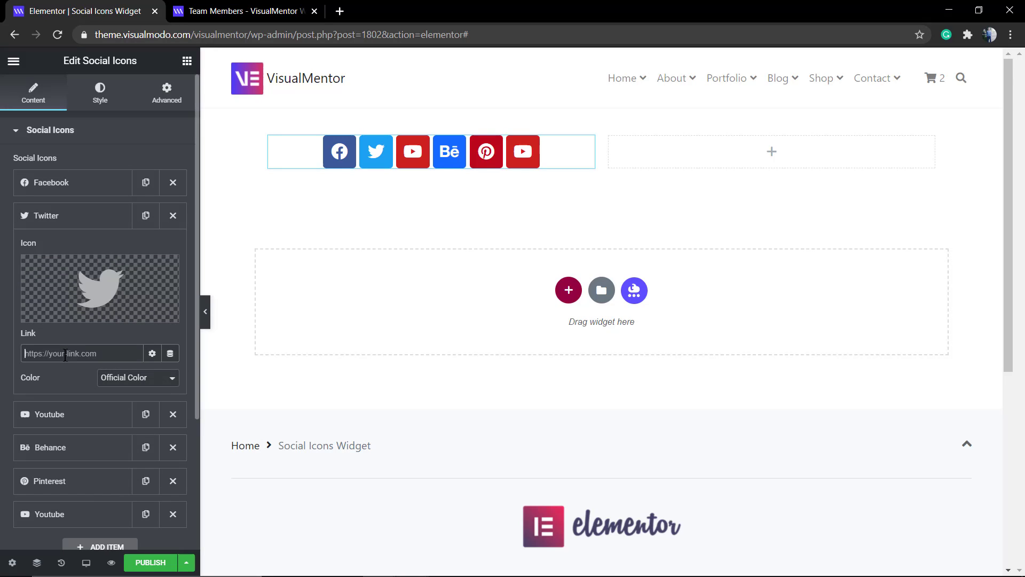
type("https://twitter.com/visualmodo/")
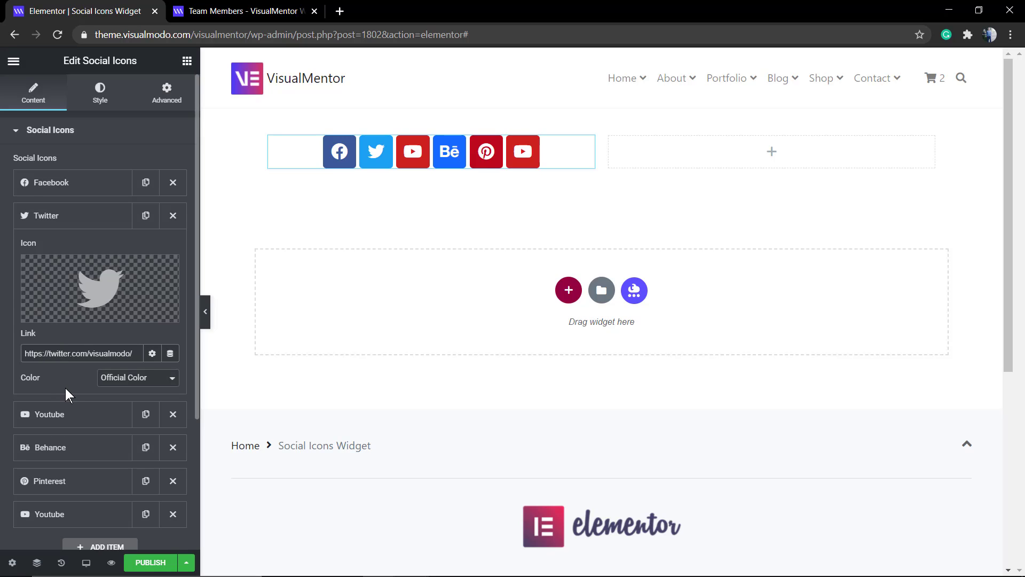
scroll(80, 393, "down", 3)
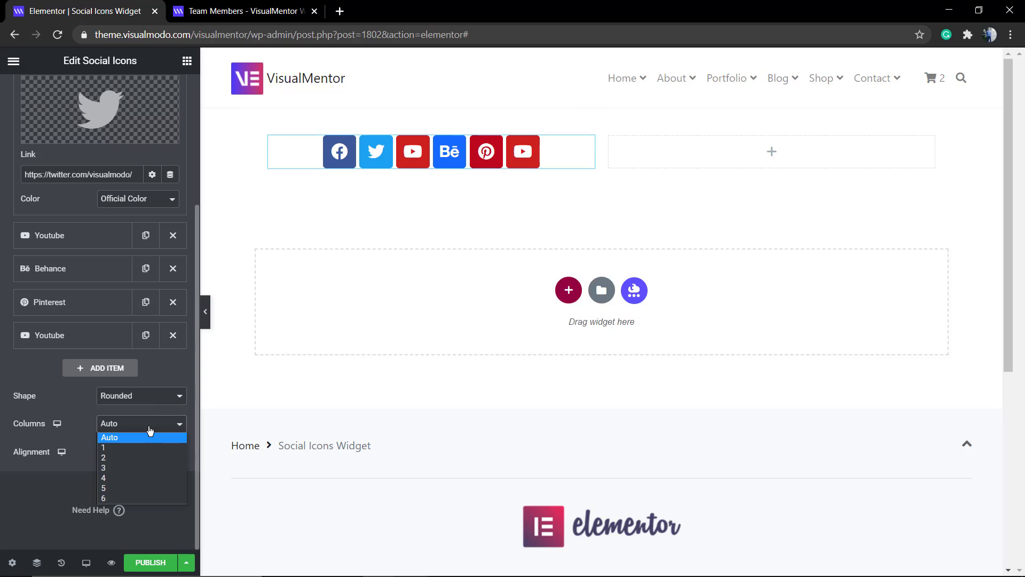
Try 5 and 6 columns, then set the icon Columns back to Auto.
left_click(155, 488)
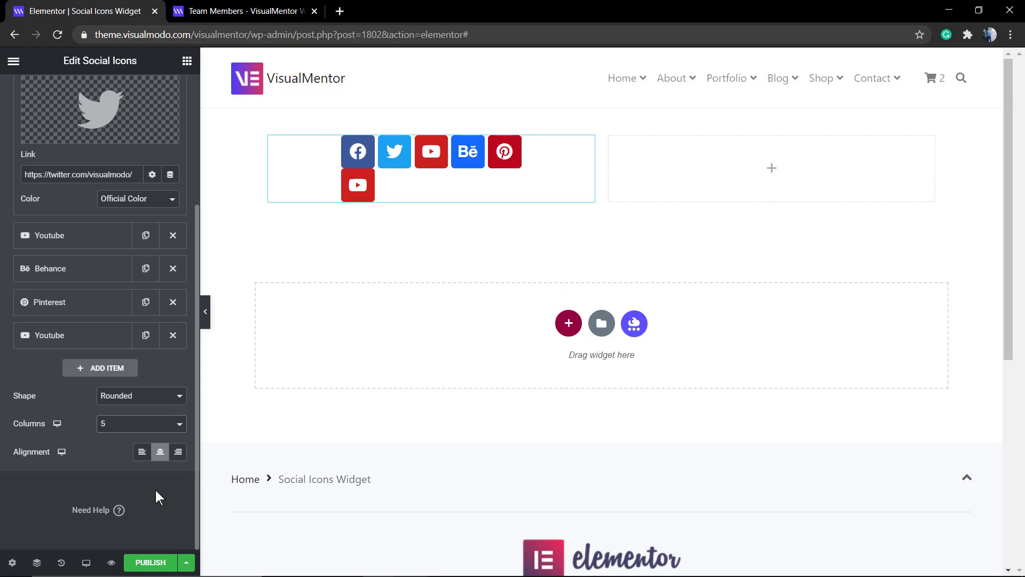
left_click(130, 428)
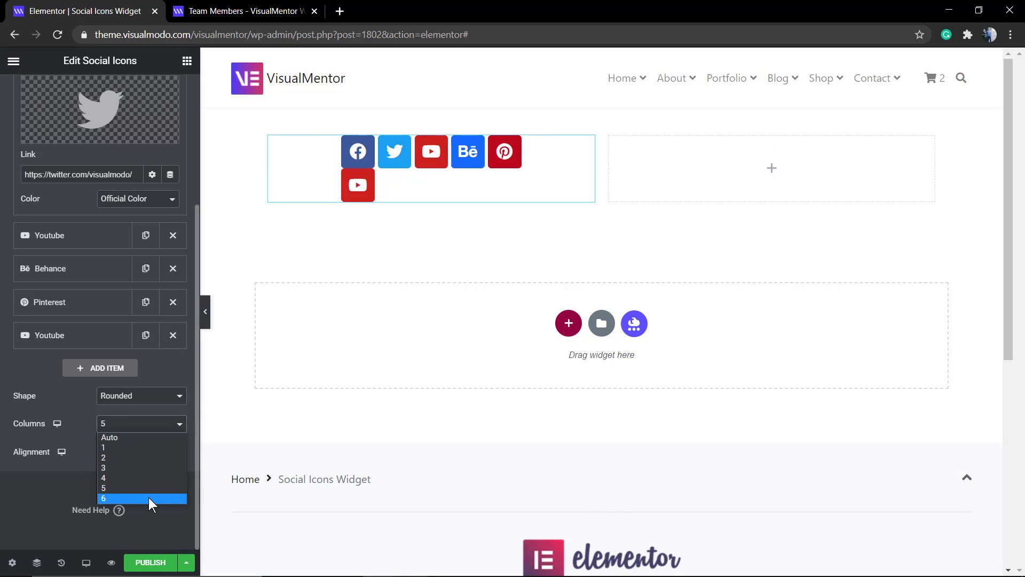
left_click(149, 498)
left_click(132, 427)
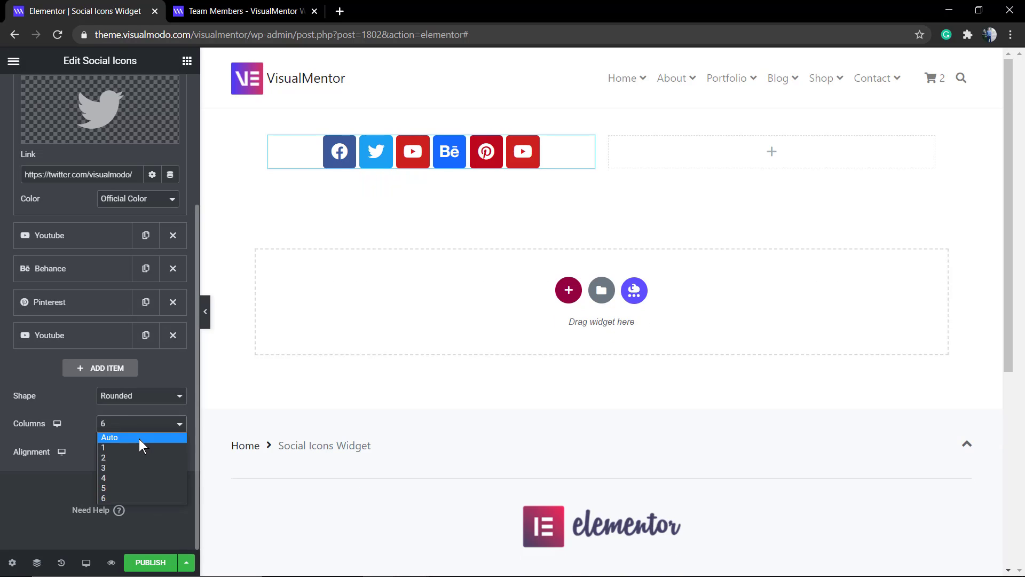
left_click(139, 438)
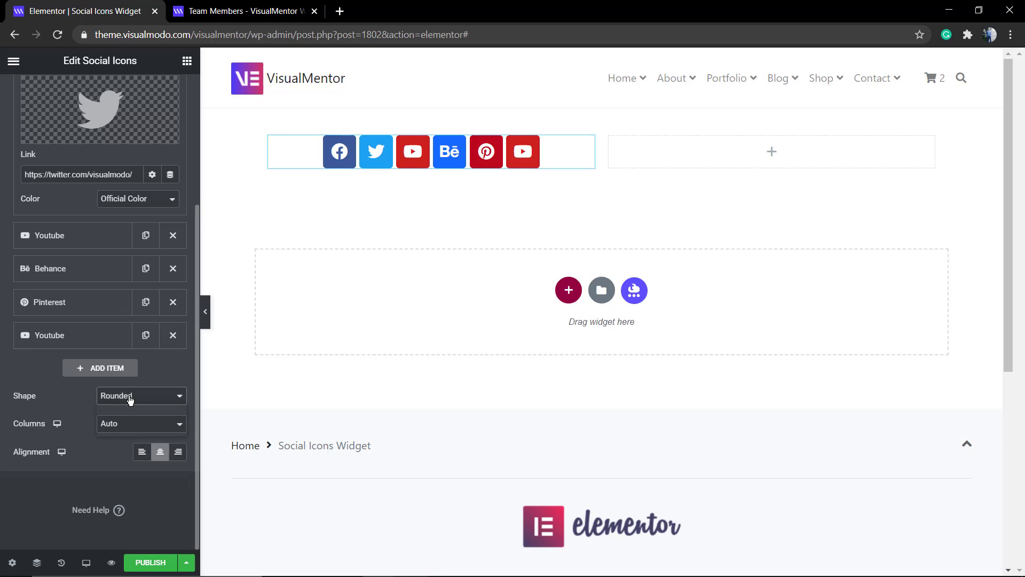
Set the icon shape to Circle and centre-align the icons.
left_click(130, 395)
left_click(146, 421)
left_click(140, 396)
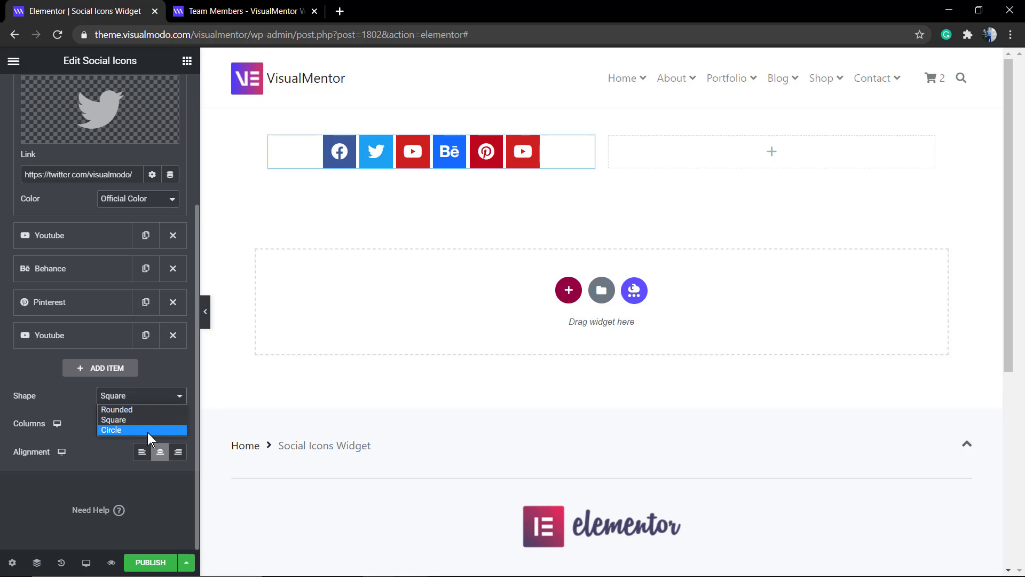
left_click(148, 430)
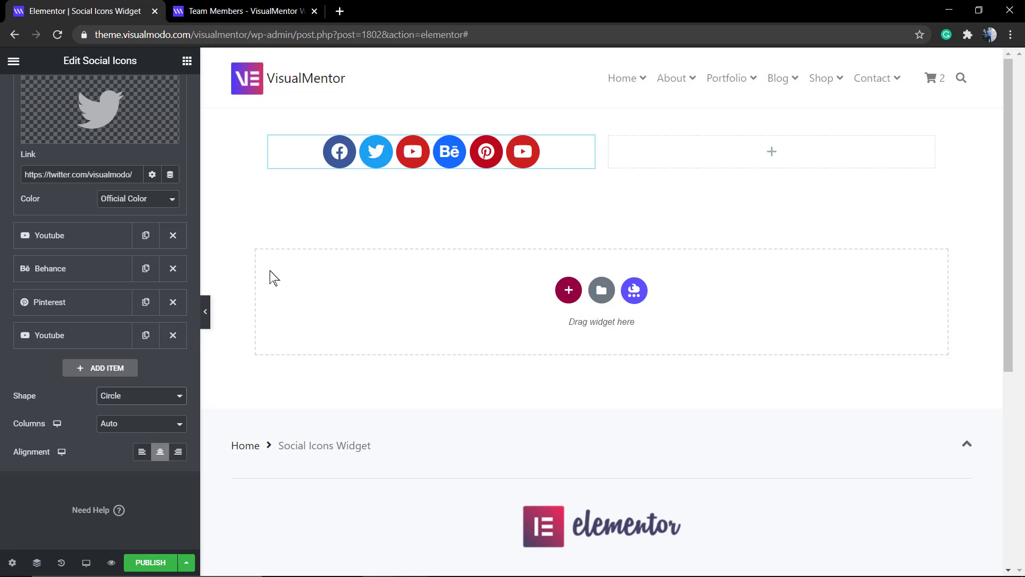
left_click(178, 452)
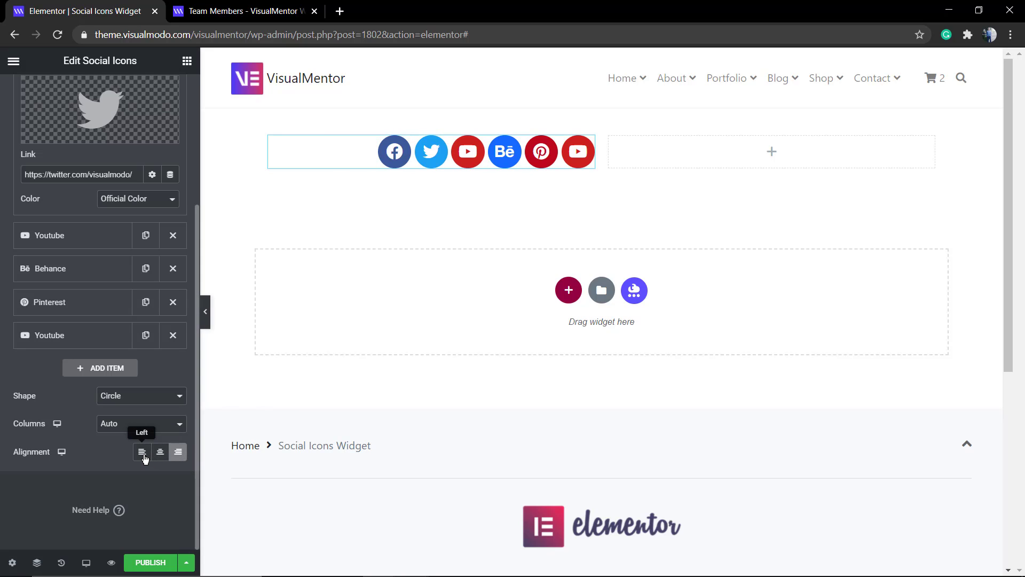
left_click(142, 452)
left_click(159, 453)
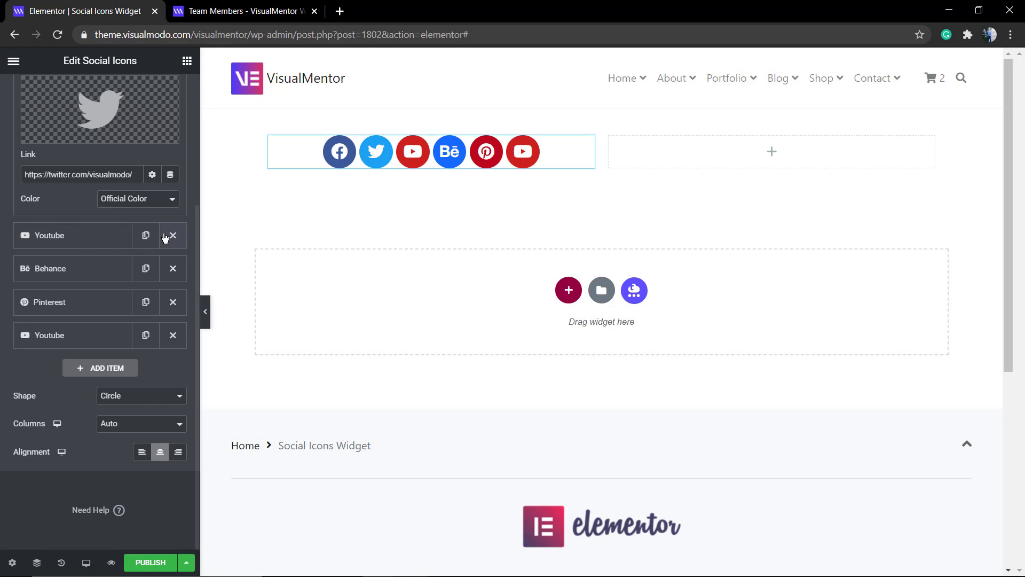
In Style, set icon size 33, padding 0.5, spacing 10 and rows gap 0.
scroll(163, 232, "up", 3)
left_click(99, 100)
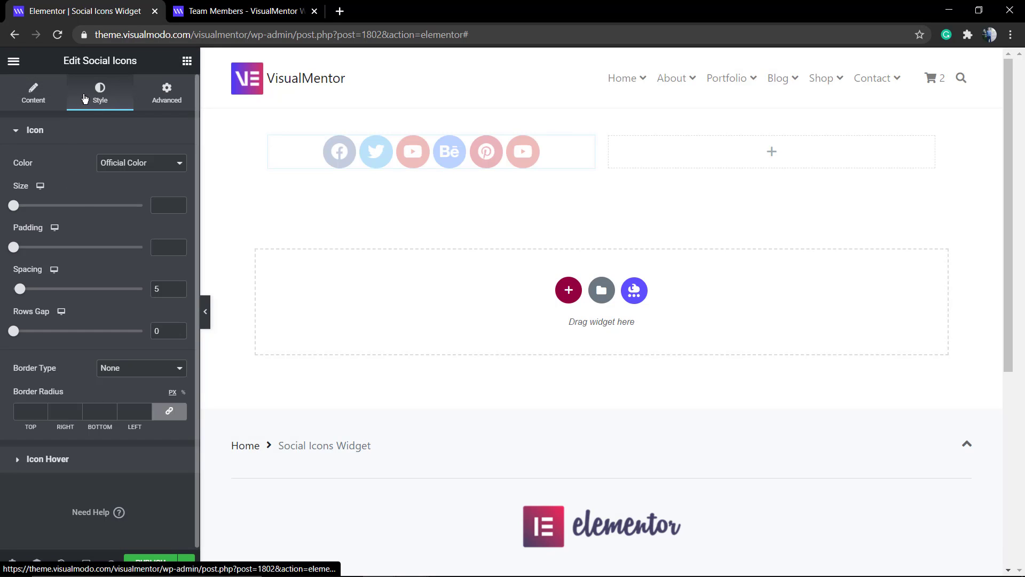
mouse_move(14, 206)
left_mouse_down()
mouse_move(50, 206)
mouse_move(2, 209)
mouse_move(25, 210)
left_mouse_up()
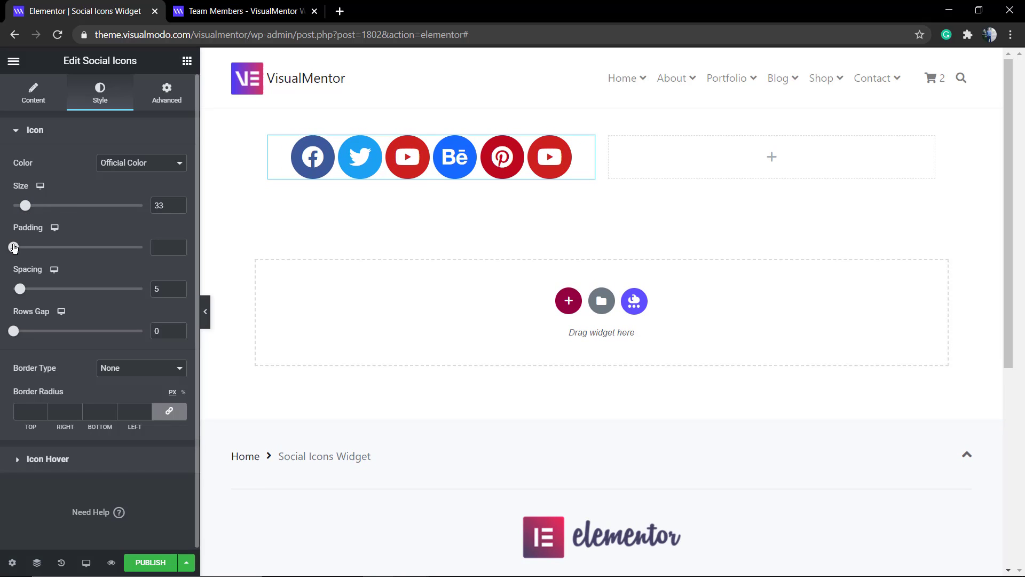
mouse_move(14, 247)
left_mouse_down()
mouse_move(70, 247)
mouse_move(18, 248)
mouse_move(27, 248)
left_mouse_up()
mouse_move(19, 289)
left_mouse_down()
mouse_move(122, 294)
mouse_move(30, 292)
mouse_move(29, 302)
left_mouse_up()
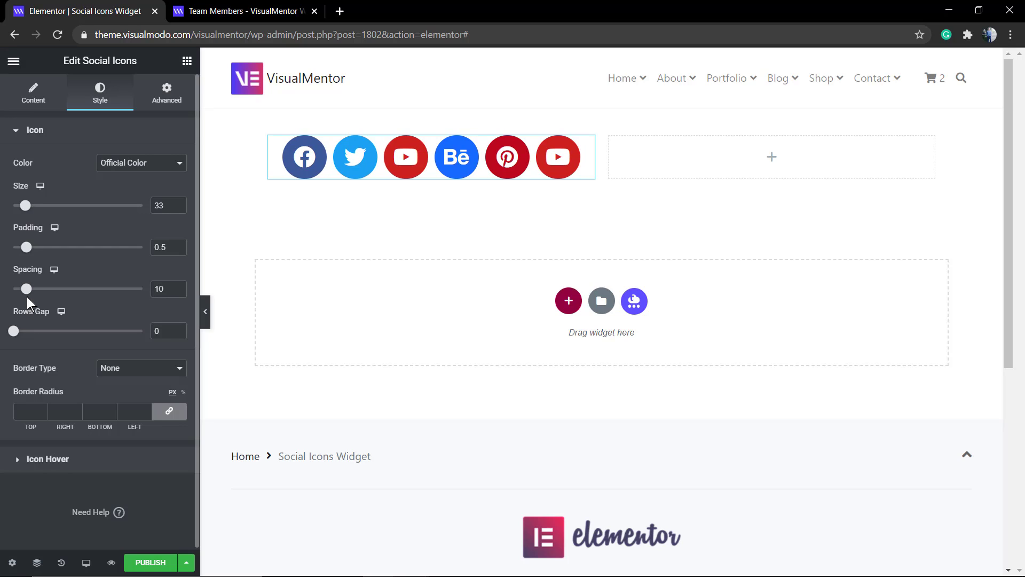
left_click_drag(17, 332, 260, 323)
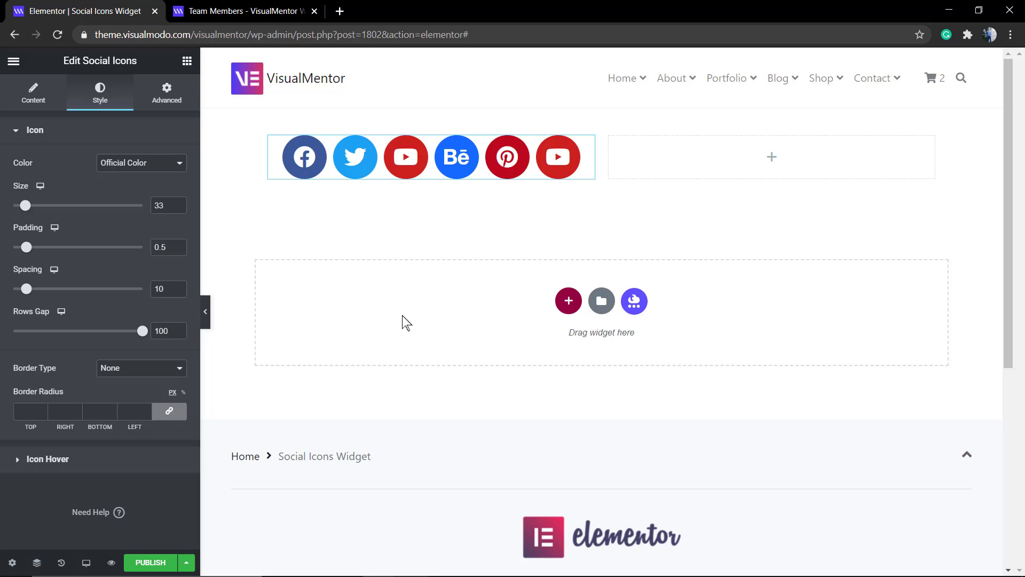
left_click_drag(405, 323, 1, 346)
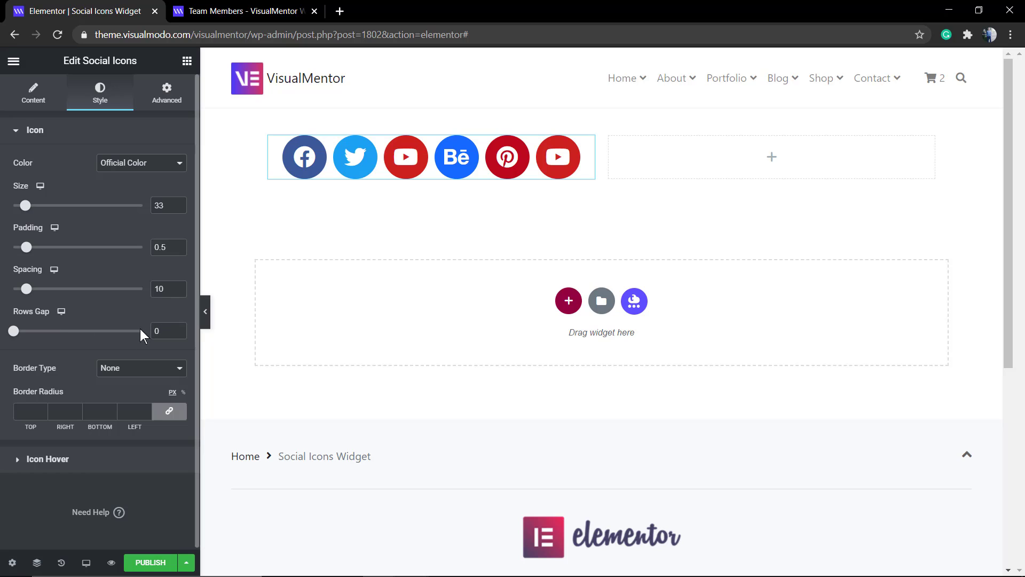
Try Solid, Double, Dotted and Groove icon borders, then set Border Type back to None.
left_click(136, 369)
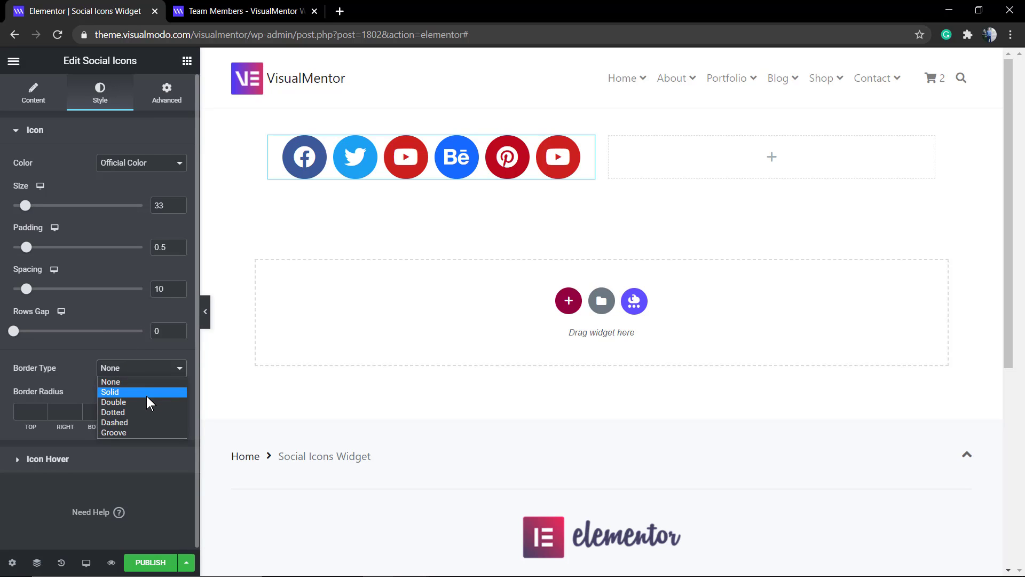
left_click(142, 393)
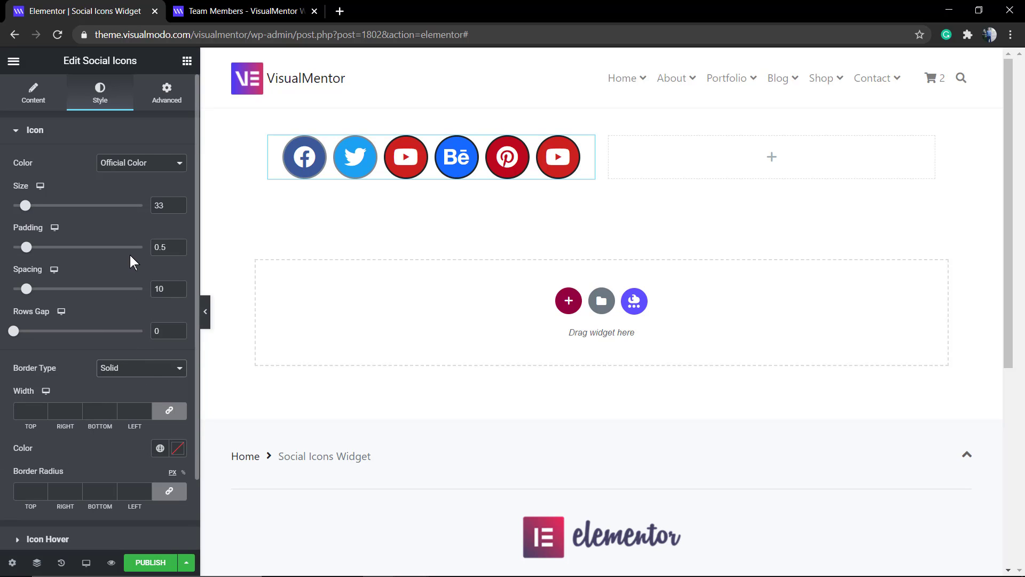
left_click(146, 367)
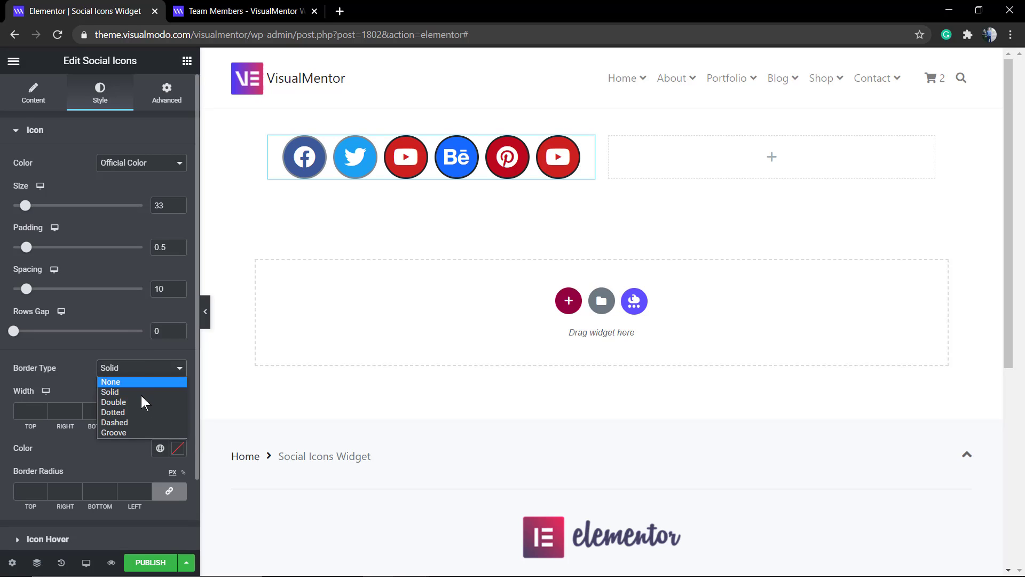
left_click(144, 402)
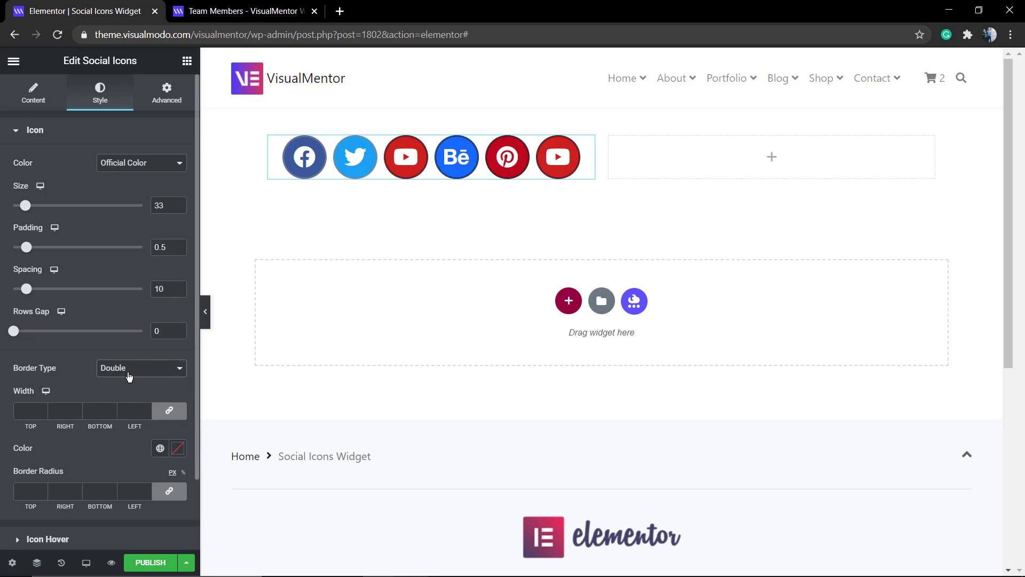
left_click(129, 374)
left_click(143, 414)
left_click(144, 371)
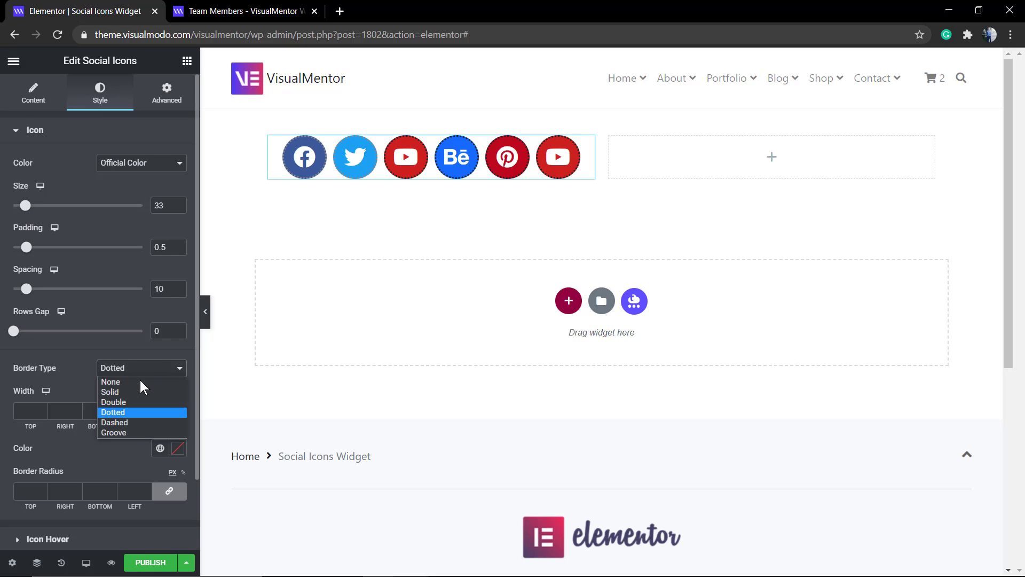
left_click(139, 432)
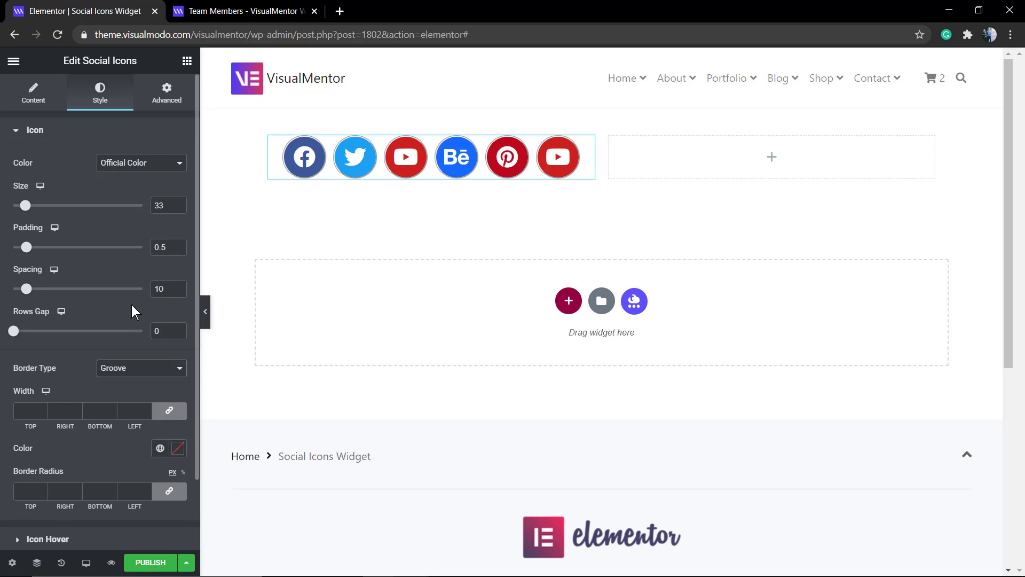
left_click(144, 373)
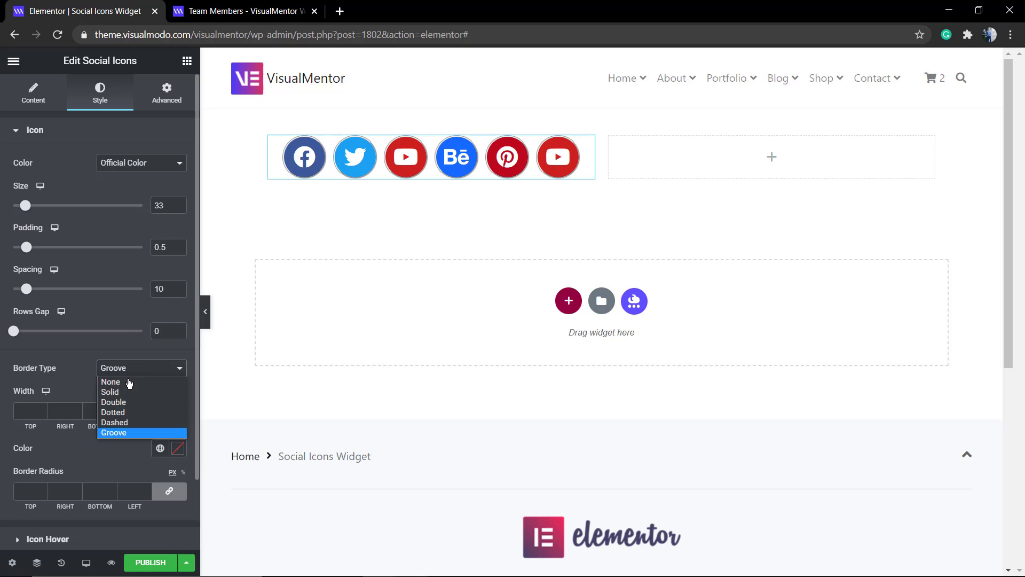
left_click(130, 382)
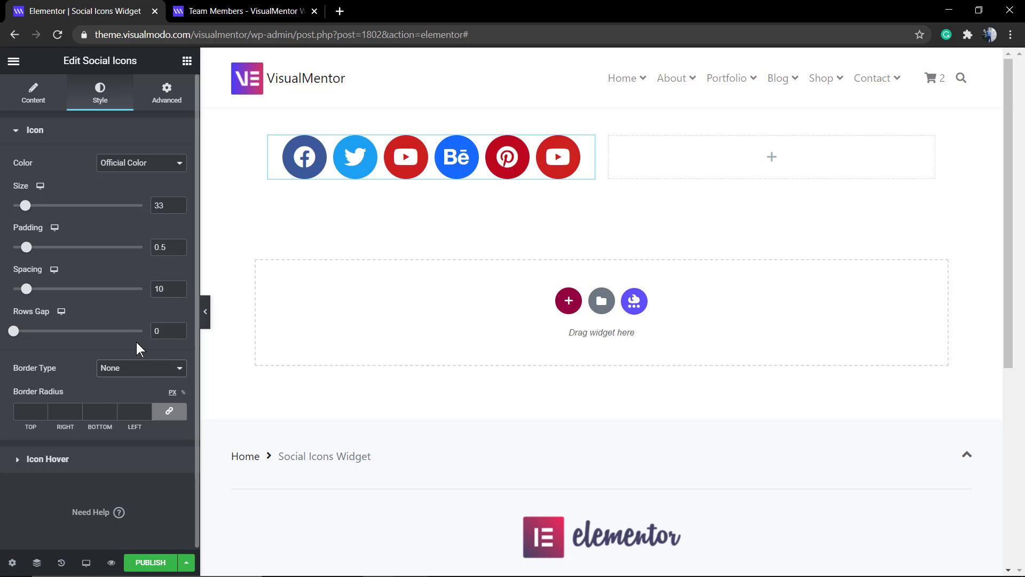
left_click(170, 92)
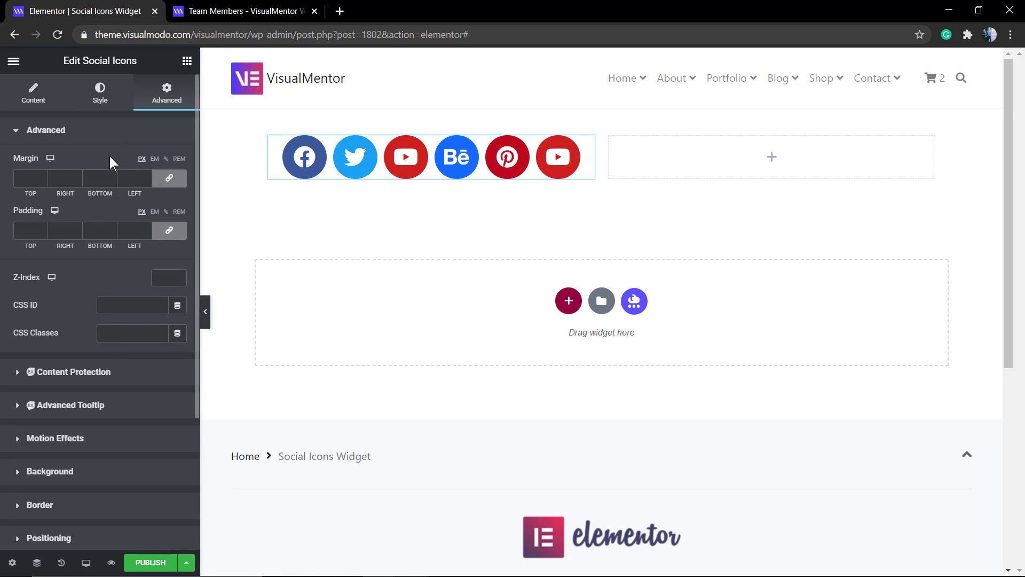
Enter 15 as the widget's linked padding on all four sides.
left_click(43, 228)
type("15")
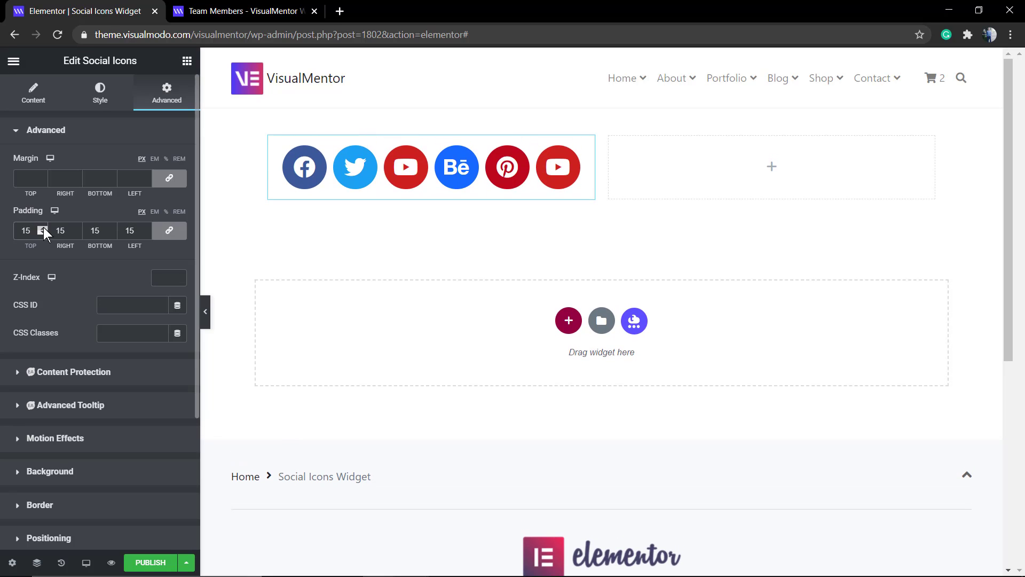
Return to the Social Icons content settings and expand the Facebook item's icon, link and colour options.
left_click(37, 96)
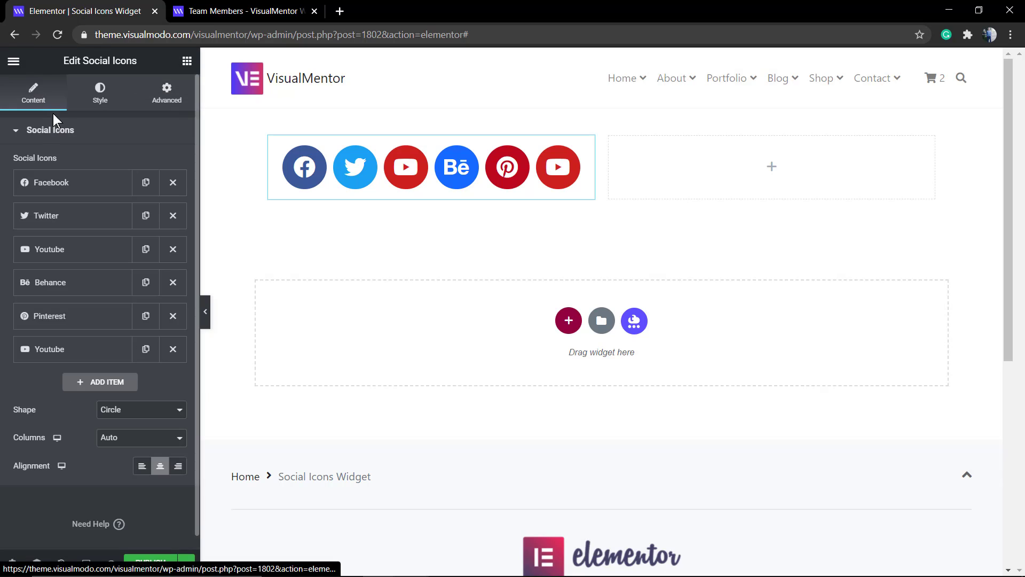
left_click(88, 190)
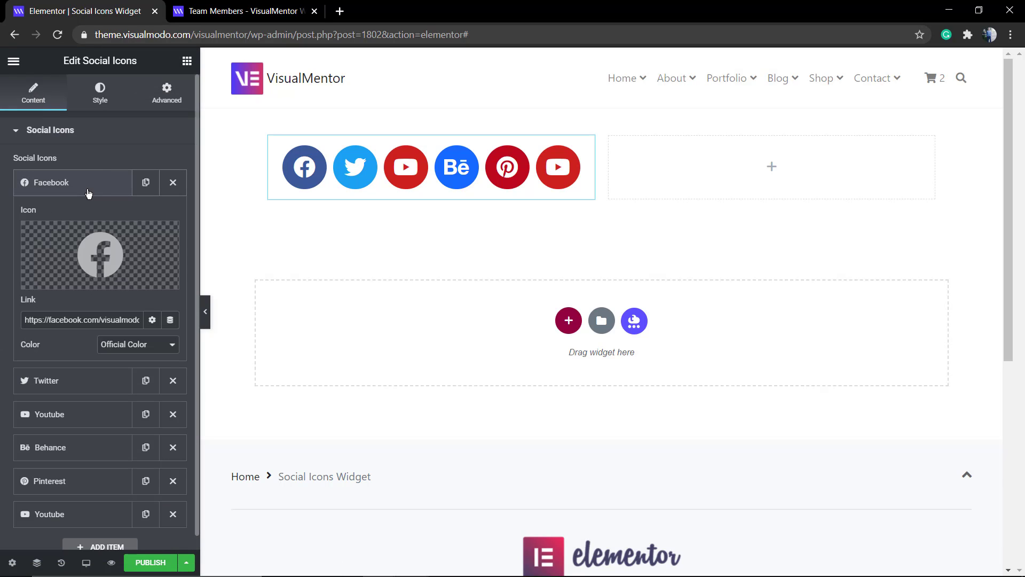